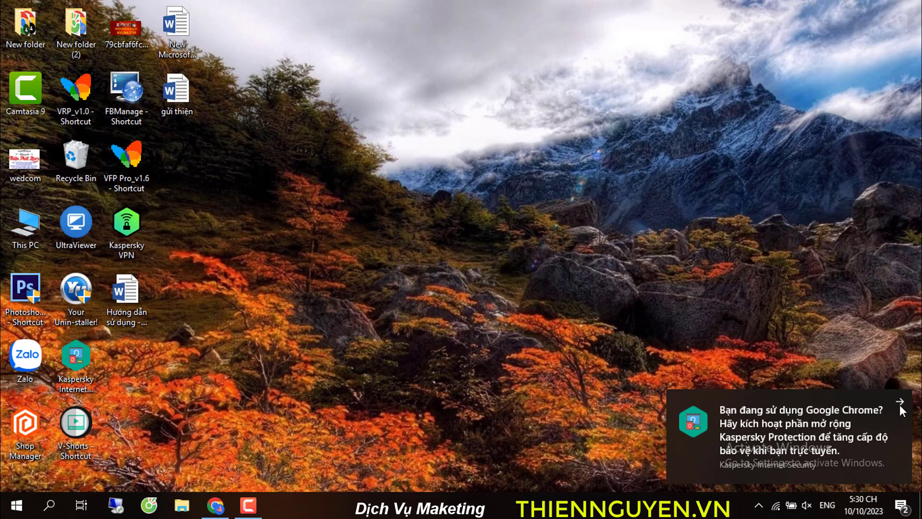
Launch V-Shorts, dismiss the browser update notice and load the third profile in the GoLogin list
{"action": "left_click", "coordinate": [908, 391]}
{"action": "double_click", "coordinate": [84, 425]}
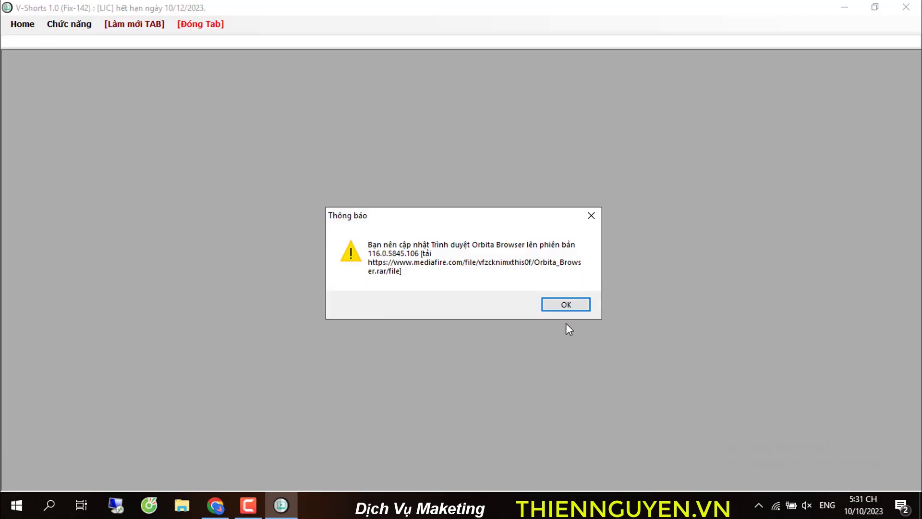
{"action": "left_click", "coordinate": [566, 304]}
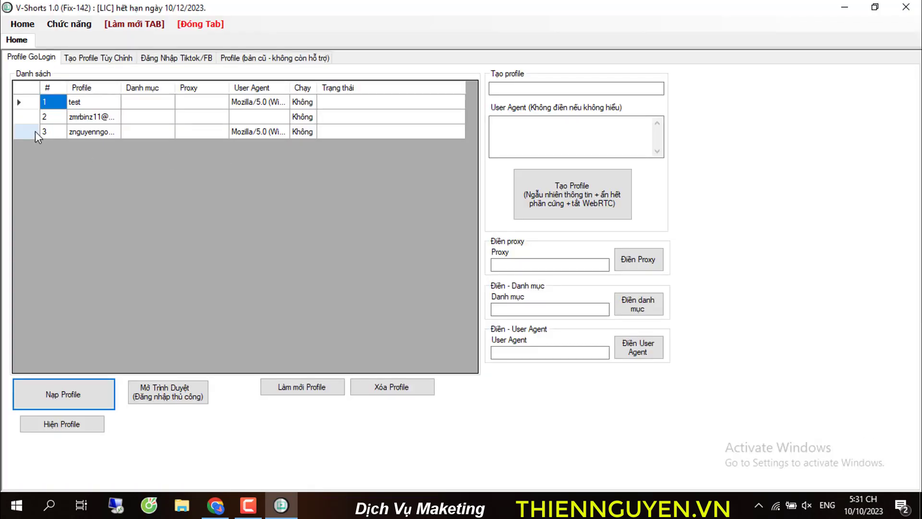
{"action": "left_click", "coordinate": [36, 131]}
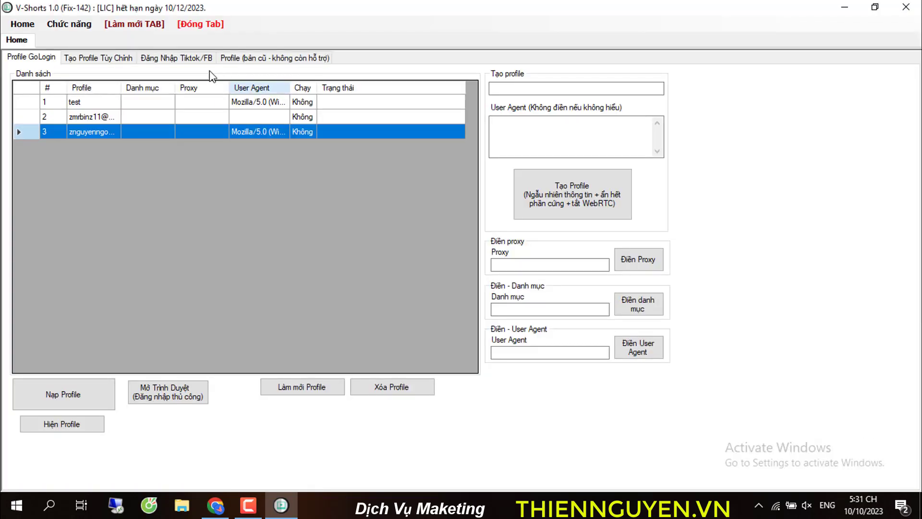
{"action": "left_click", "coordinate": [60, 404]}
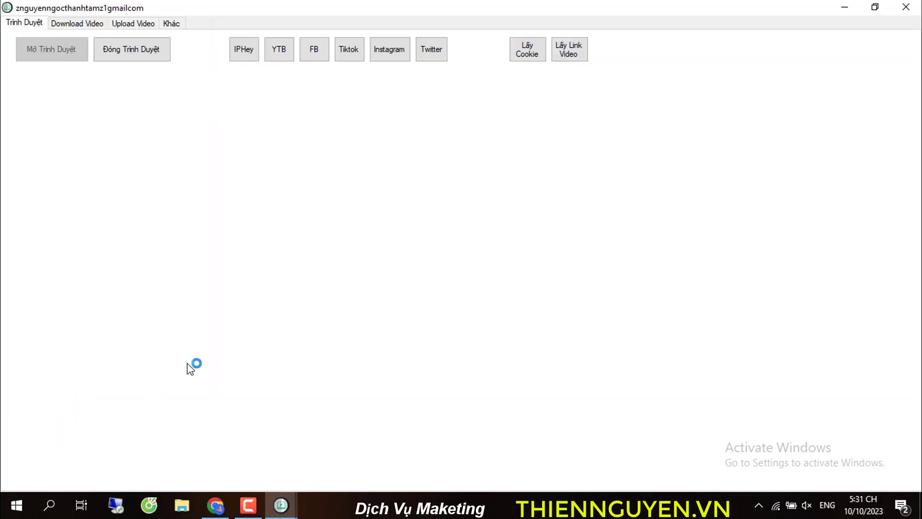
Open the loaded profile's browser on Facebook and minimize the browser window
{"action": "left_click", "coordinate": [314, 54]}
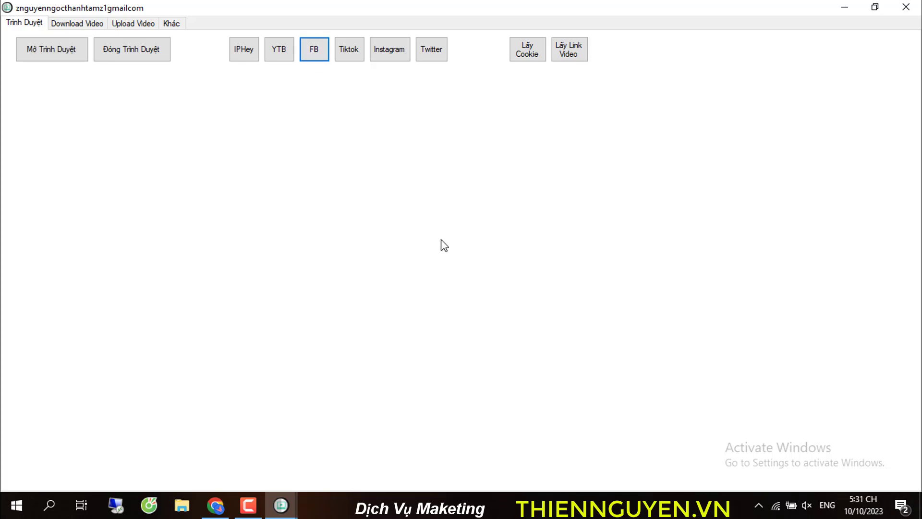
{"action": "left_click", "coordinate": [50, 52]}
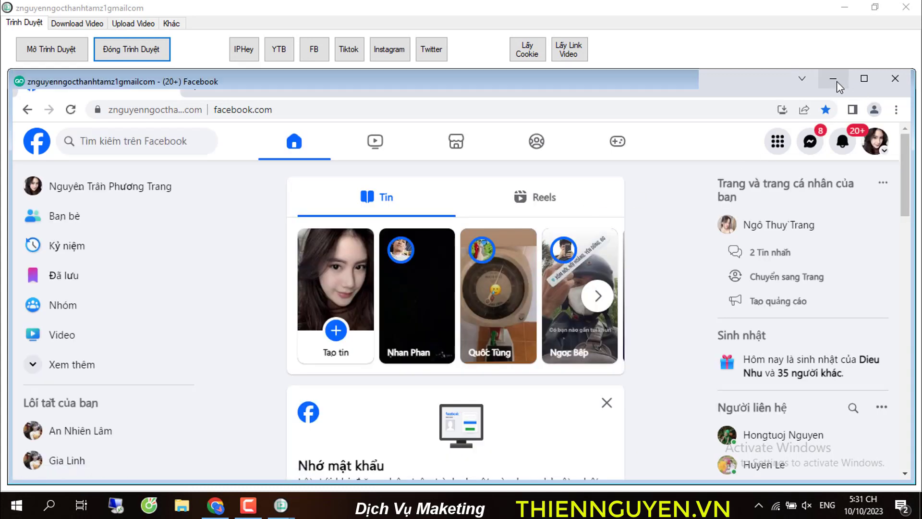
{"action": "left_click", "coordinate": [833, 80]}
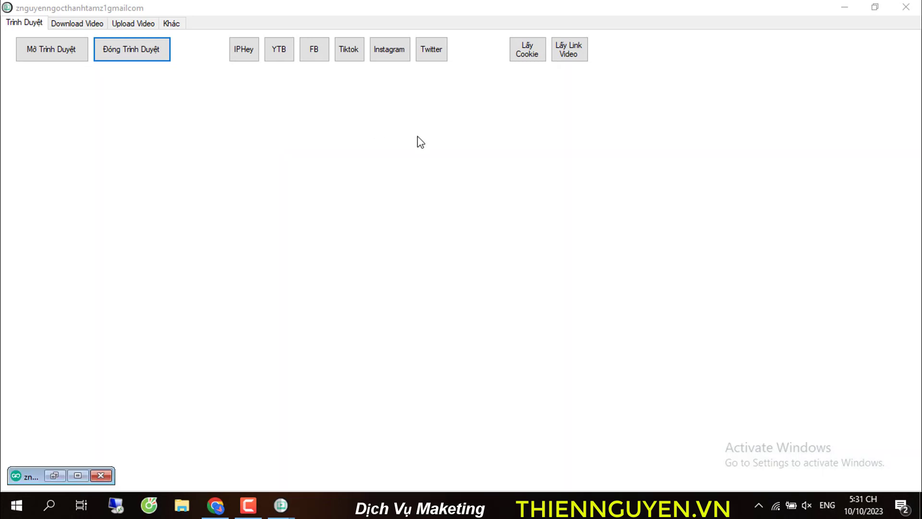
Clear the existing link from the Facebook Reel video download settings
{"action": "left_click", "coordinate": [78, 24]}
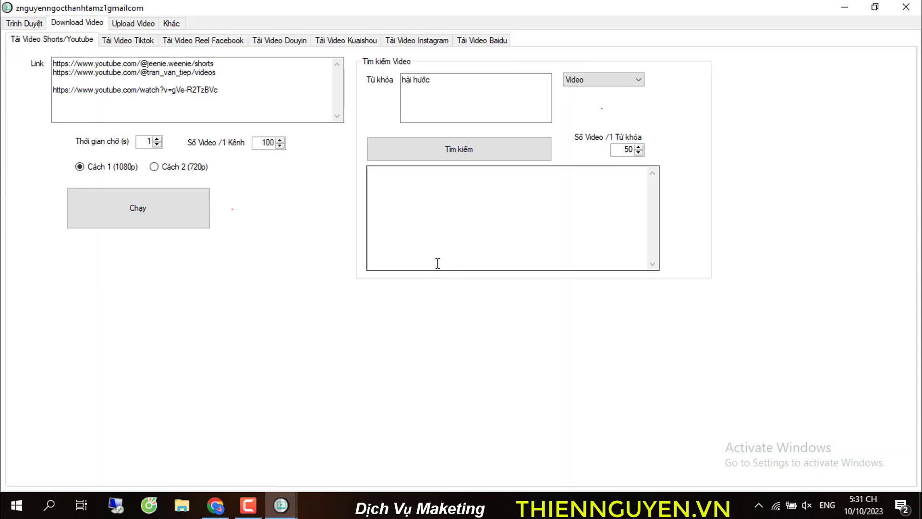
{"action": "left_click", "coordinate": [198, 40]}
{"action": "left_click", "coordinate": [222, 70]}
{"action": "key", "text": "ctrl+a"}
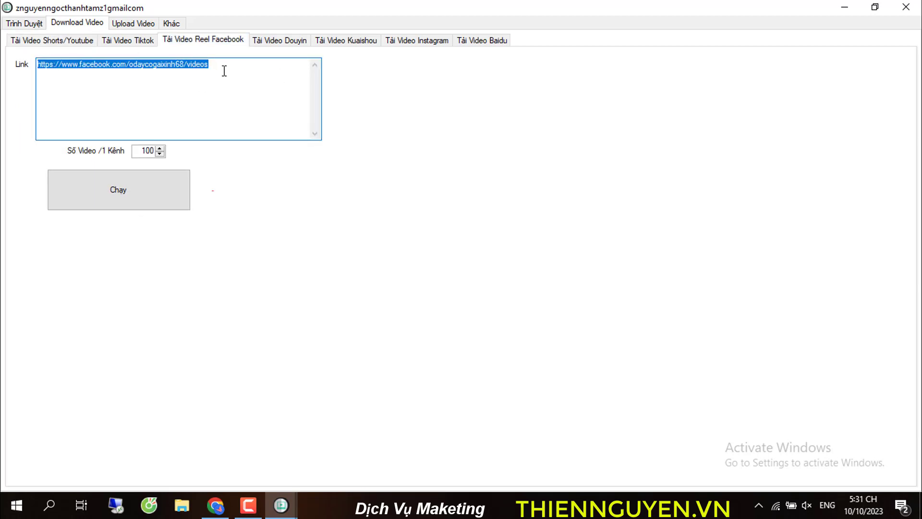
{"action": "key", "text": "BackSpace"}
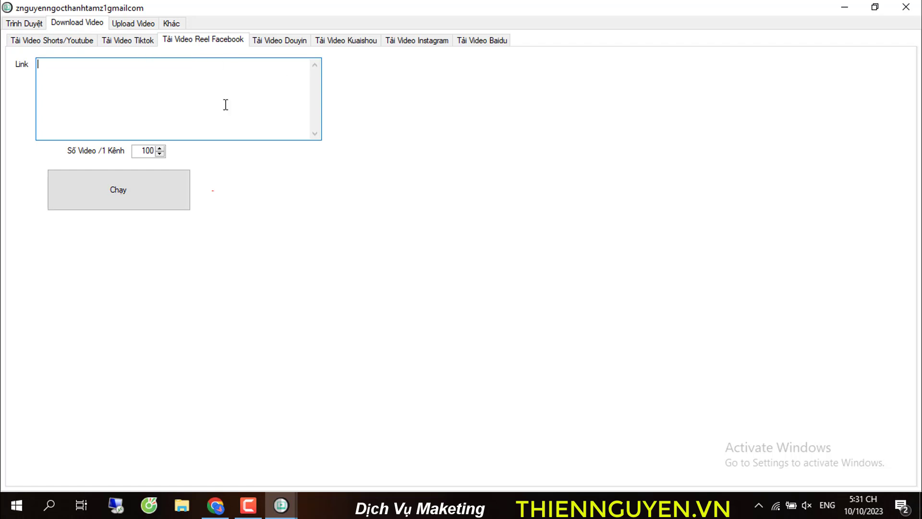
Switch to Chrome and open the Reels feed in Facebook's Video section
{"action": "left_click", "coordinate": [216, 505]}
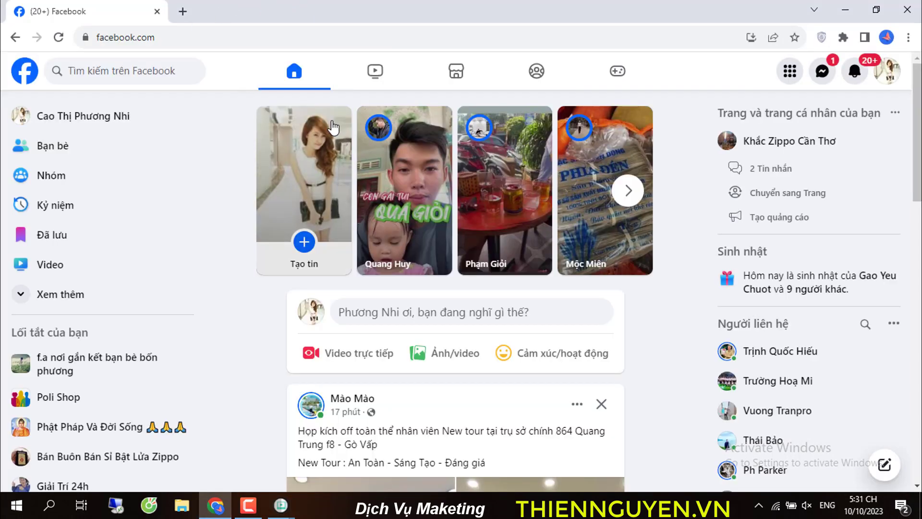
{"action": "left_click", "coordinate": [375, 71]}
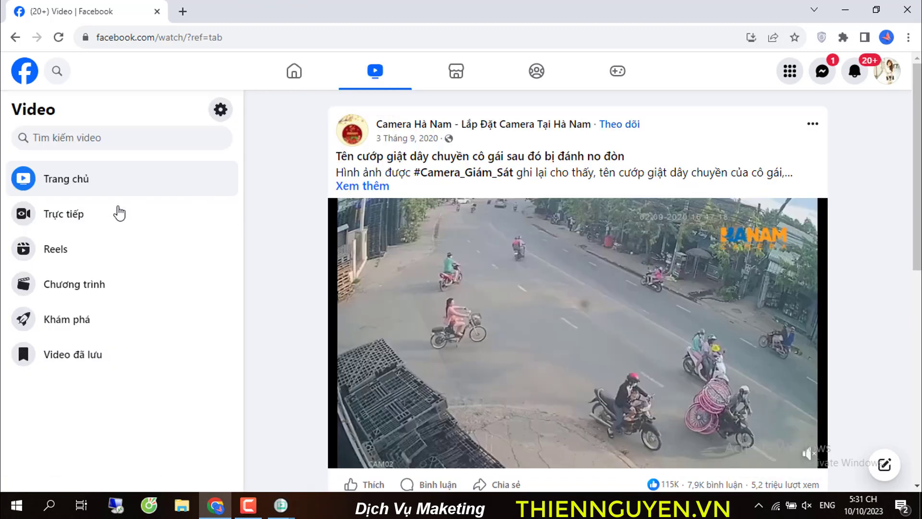
{"action": "left_click", "coordinate": [71, 253]}
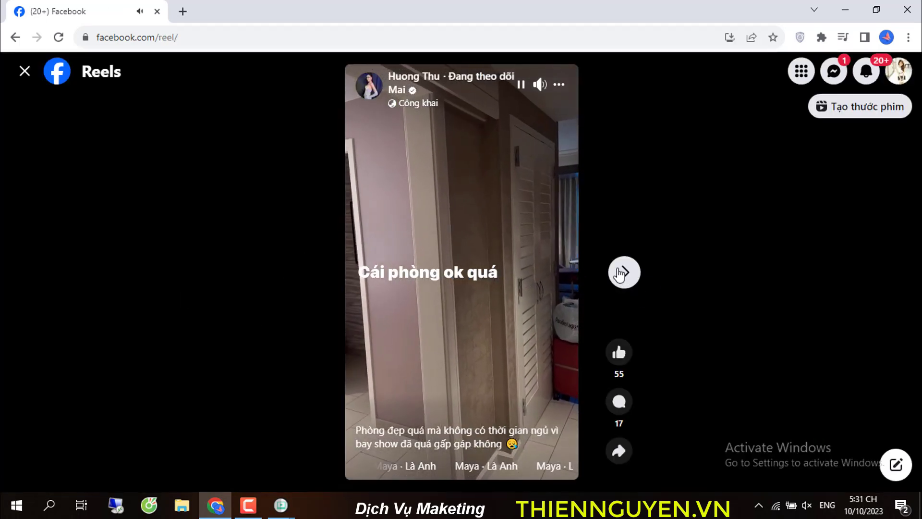
Look through the Facebook Reels one by one for a creator whose videos are worth downloading
{"action": "left_click", "coordinate": [623, 276]}
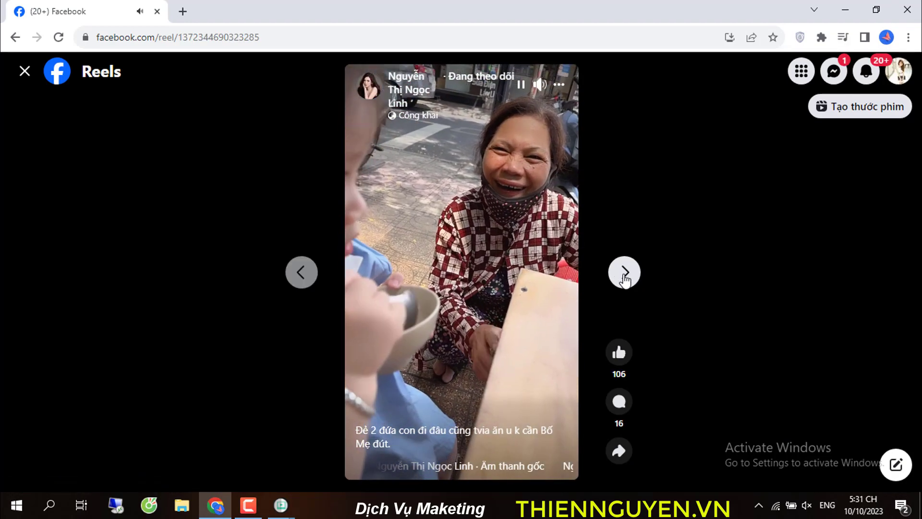
{"action": "left_click", "coordinate": [624, 274]}
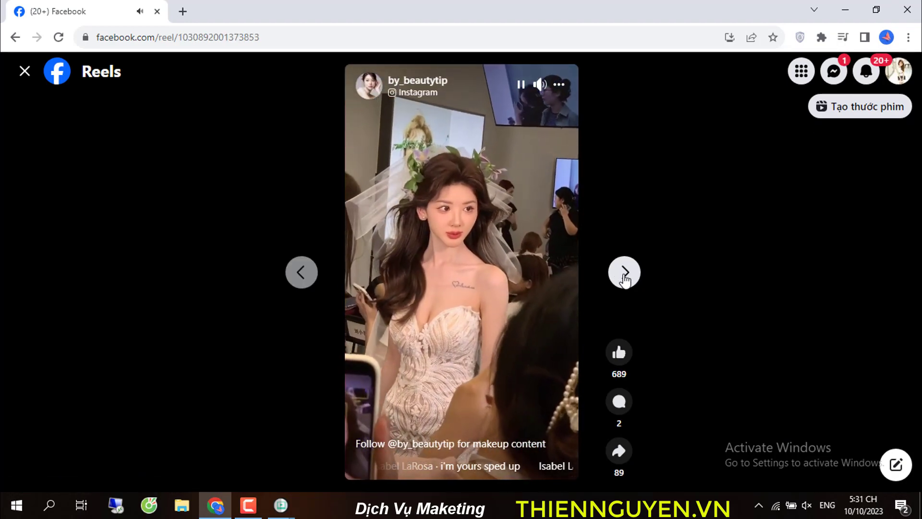
{"action": "left_click", "coordinate": [624, 275]}
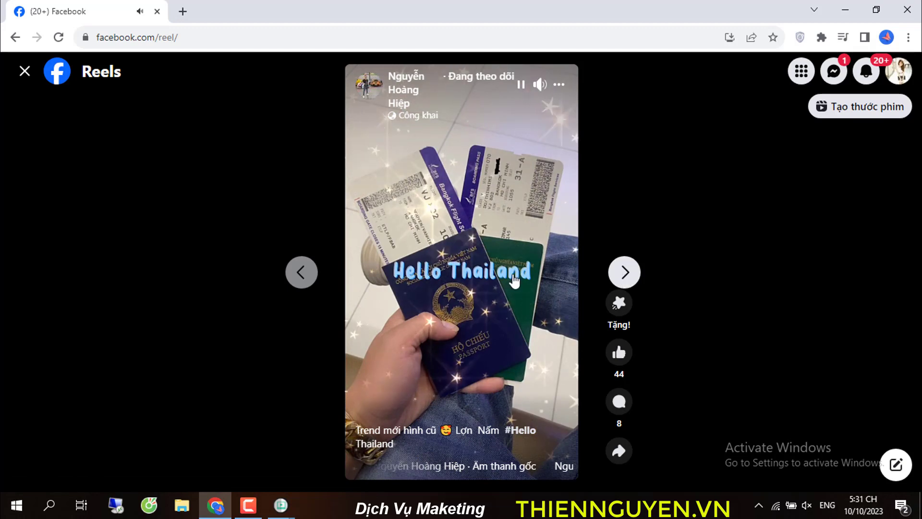
{"action": "left_click", "coordinate": [302, 272]}
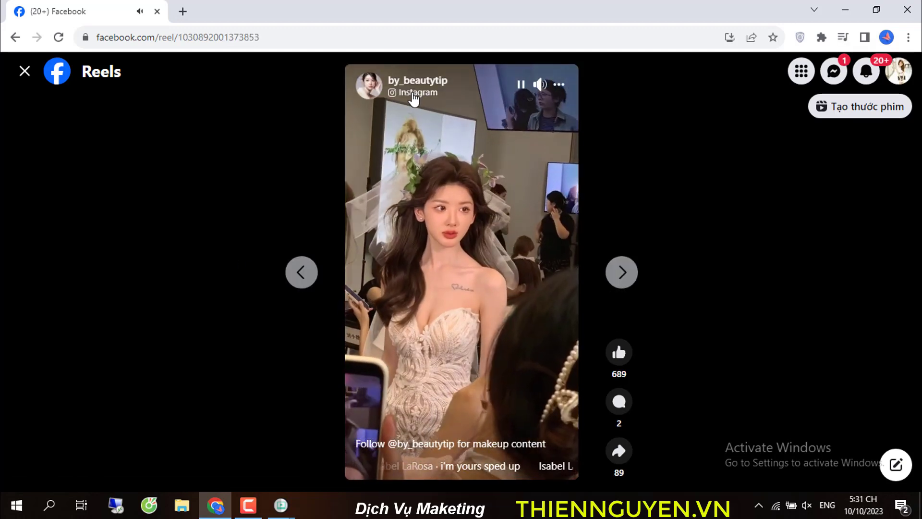
{"action": "left_click", "coordinate": [623, 272]}
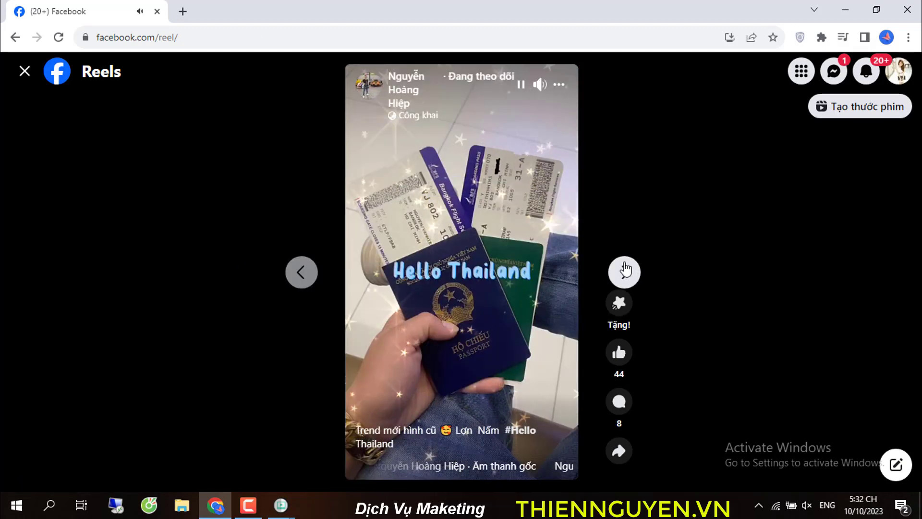
{"action": "left_click", "coordinate": [624, 271]}
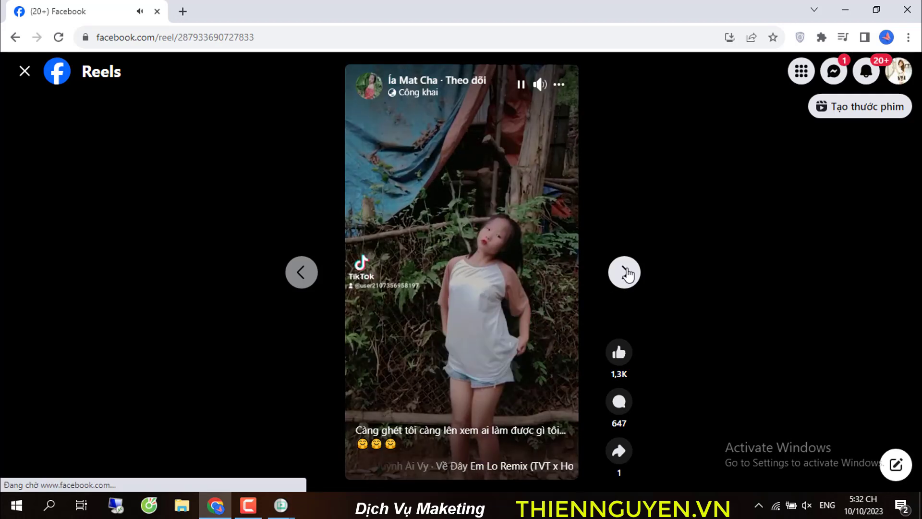
{"action": "left_click", "coordinate": [625, 273]}
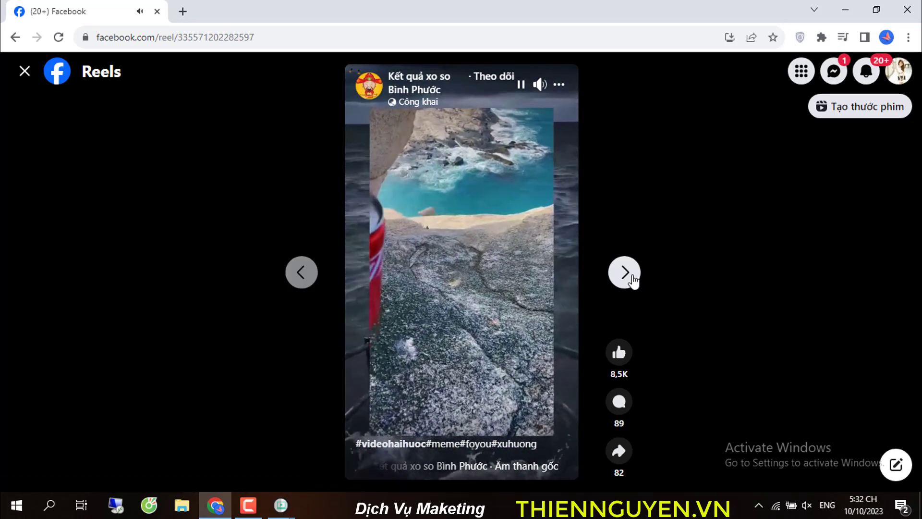
{"action": "left_click", "coordinate": [633, 280]}
{"action": "left_click", "coordinate": [623, 266]}
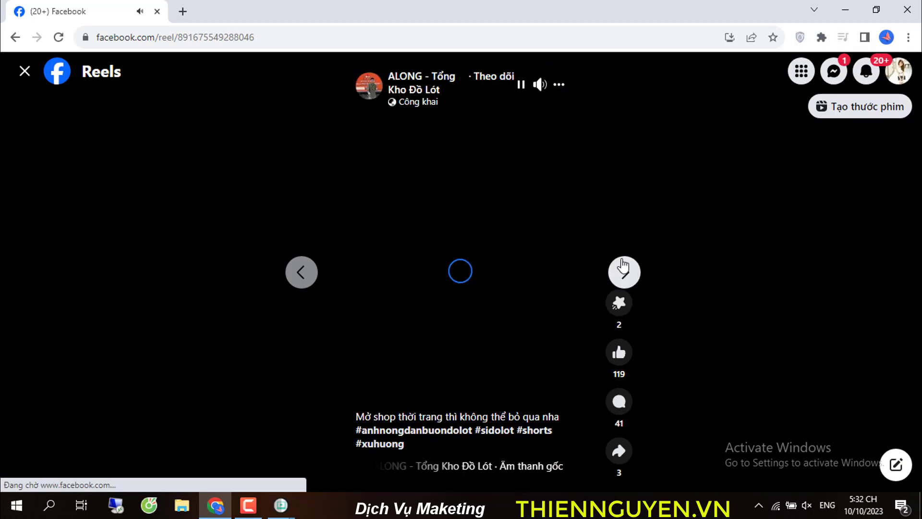
{"action": "left_click", "coordinate": [622, 269]}
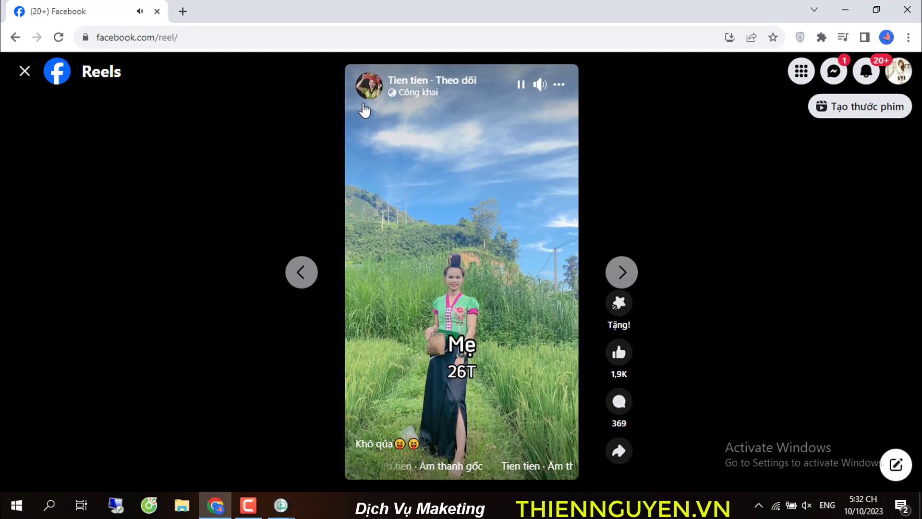
Open the Reels section of the current reel's creator page and copy its URL
{"action": "left_click", "coordinate": [363, 106]}
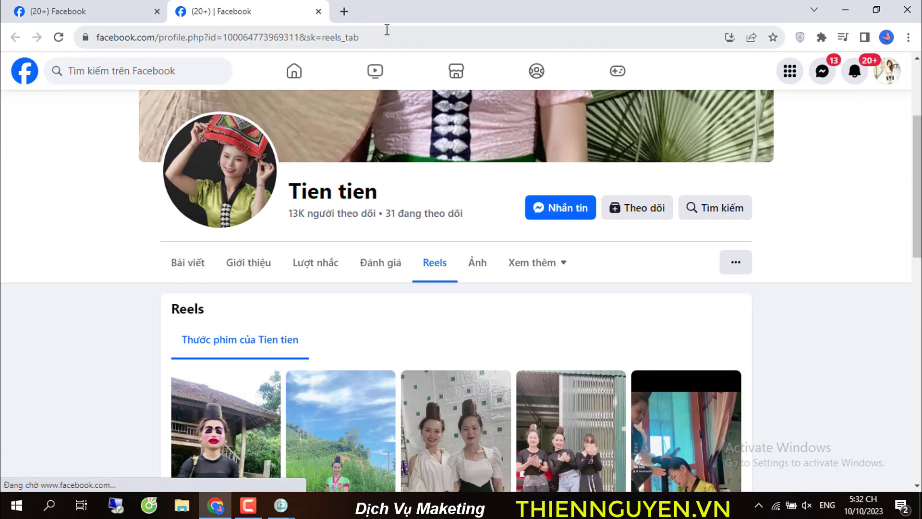
{"action": "scroll", "coordinate": [392, 323], "scroll_direction": "down", "scroll_amount": 10}
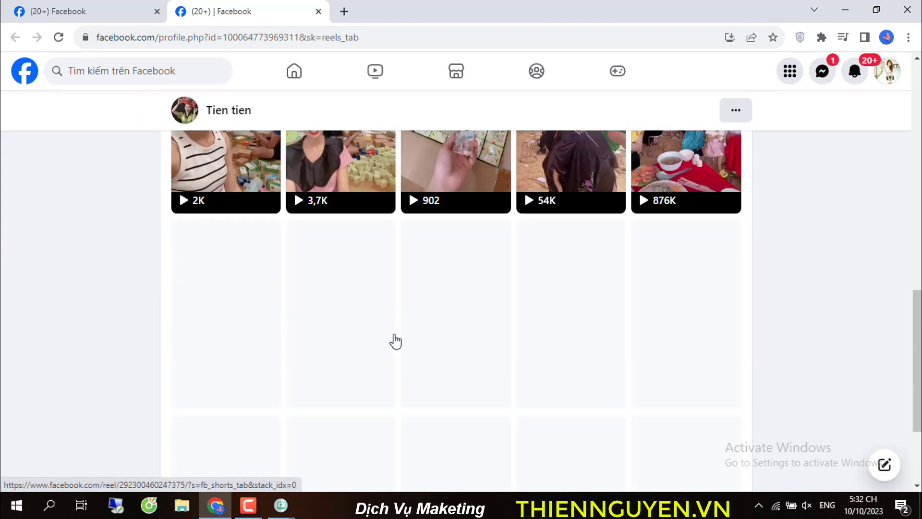
{"action": "scroll", "coordinate": [395, 341], "scroll_direction": "up", "scroll_amount": 10}
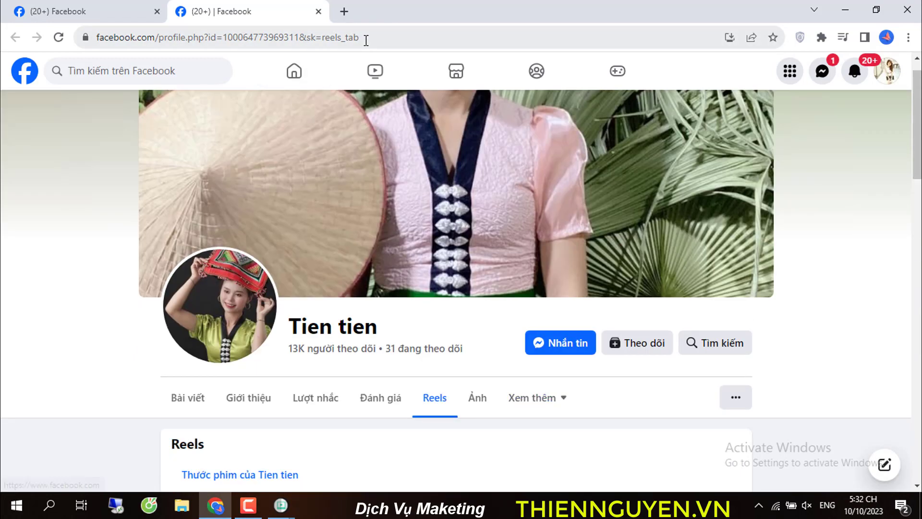
{"action": "left_click", "coordinate": [363, 37]}
{"action": "right_click", "coordinate": [346, 38]}
{"action": "left_click", "coordinate": [394, 119]}
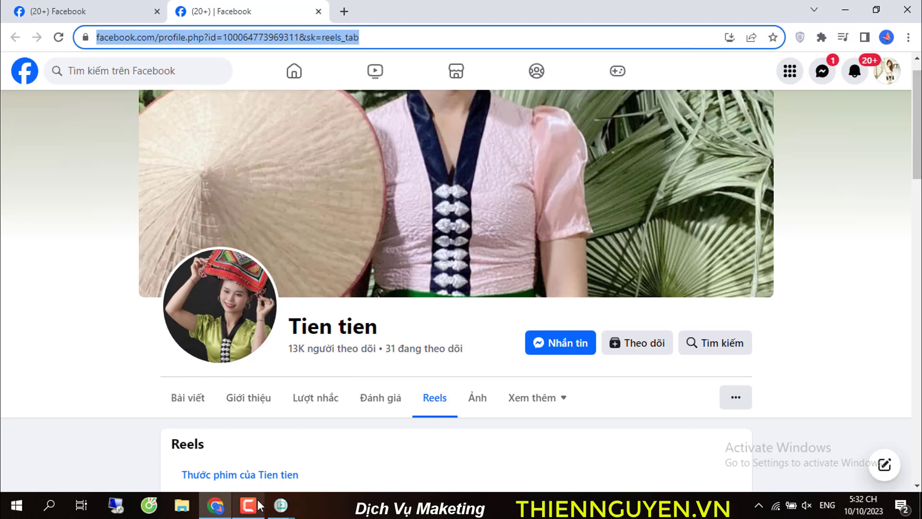
Switch to V-Shorts, paste the copied Reels page URL as the download link and set the number of videos per channel to 300
{"action": "mouse_move", "coordinate": [280, 504]}
{"action": "left_click", "coordinate": [200, 449]}
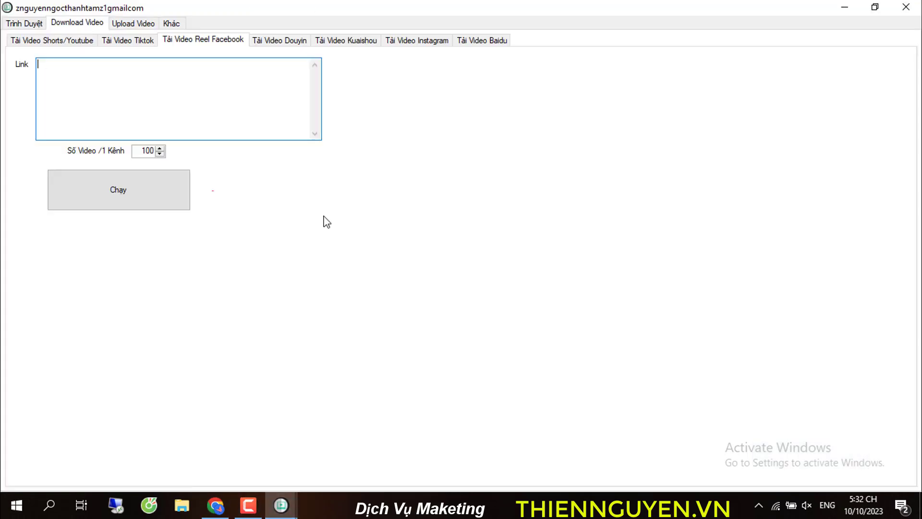
{"action": "key", "text": "ctrl+v"}
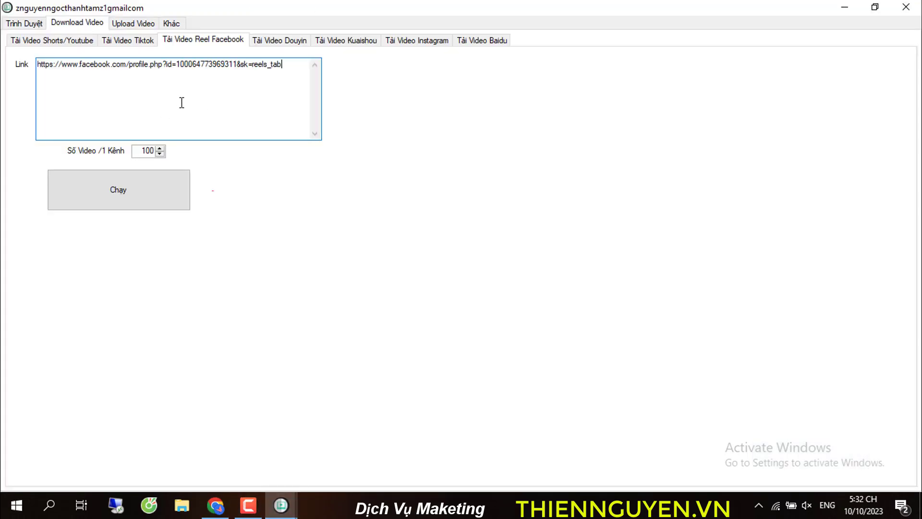
{"action": "double_click", "coordinate": [136, 151]}
{"action": "type", "text": "3"}
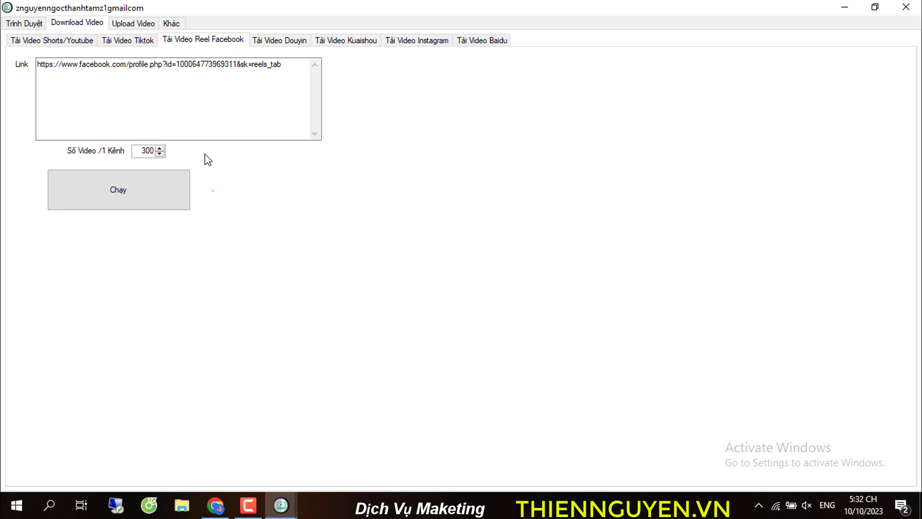
{"action": "key", "text": "Tab"}
{"action": "key", "text": "Return"}
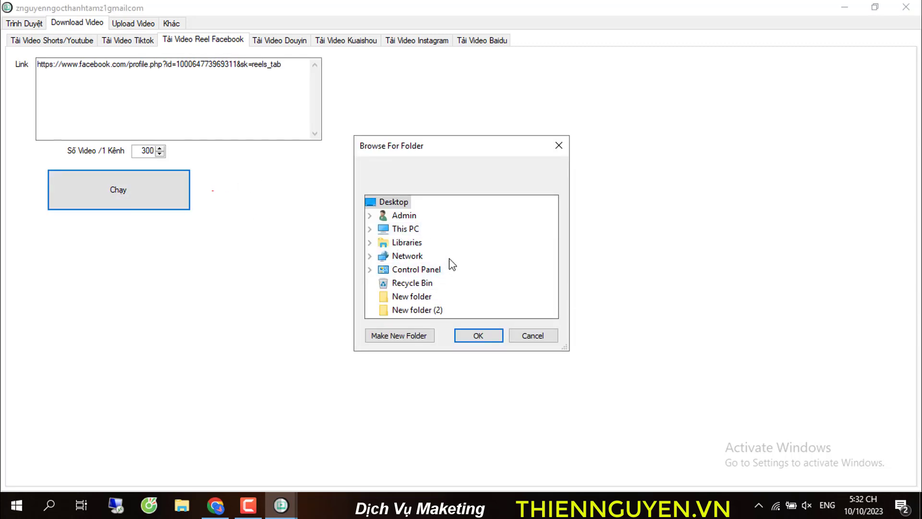
{"action": "left_click", "coordinate": [558, 145]}
Minimize the open windows and create a new folder named test on the desktop
{"action": "left_click", "coordinate": [840, 7]}
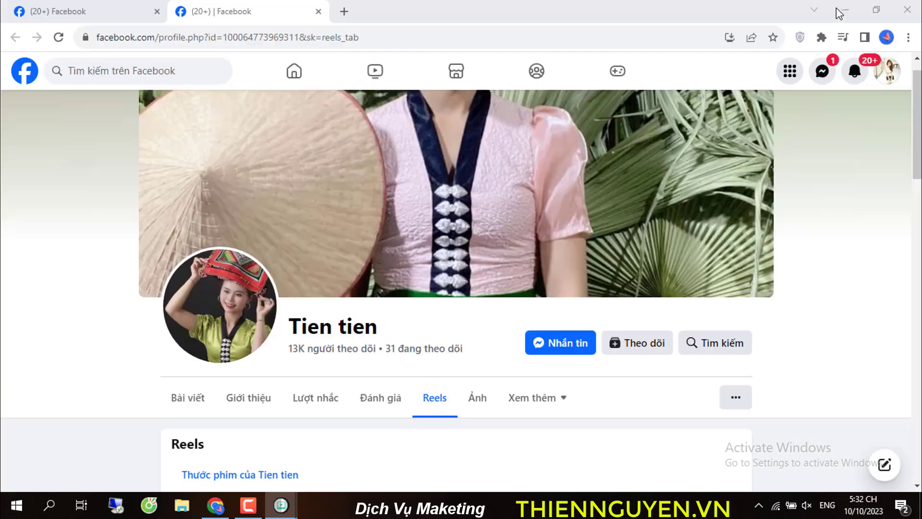
{"action": "left_click", "coordinate": [859, 7]}
{"action": "left_click", "coordinate": [840, 9]}
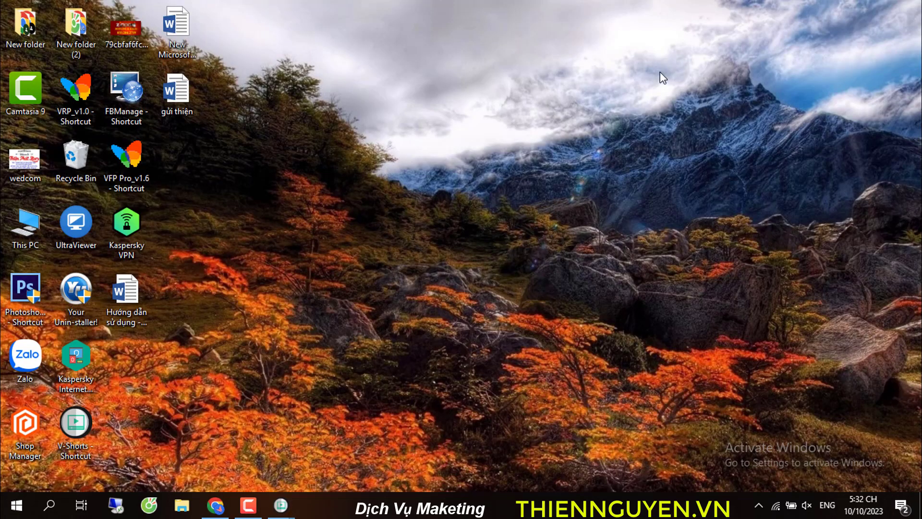
{"action": "right_click", "coordinate": [484, 76]}
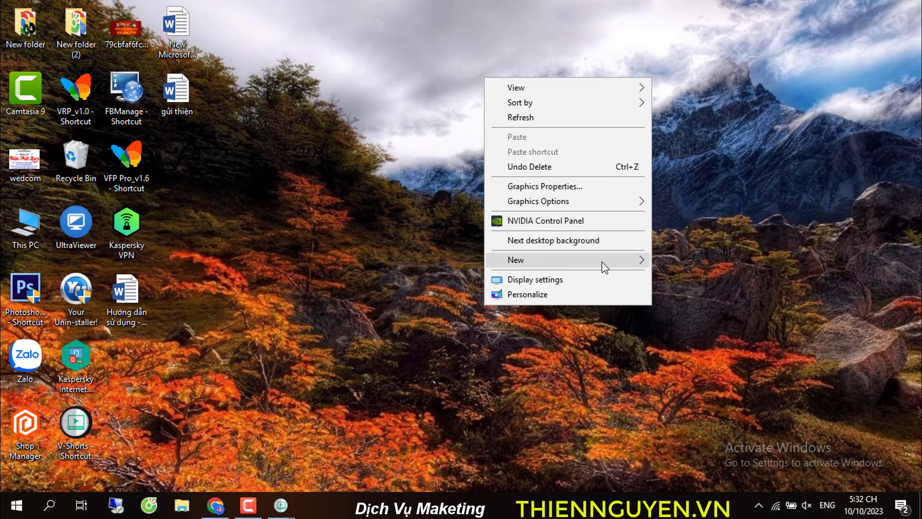
{"action": "mouse_move", "coordinate": [601, 260]}
{"action": "left_click", "coordinate": [677, 266]}
{"action": "type", "text": "test"}
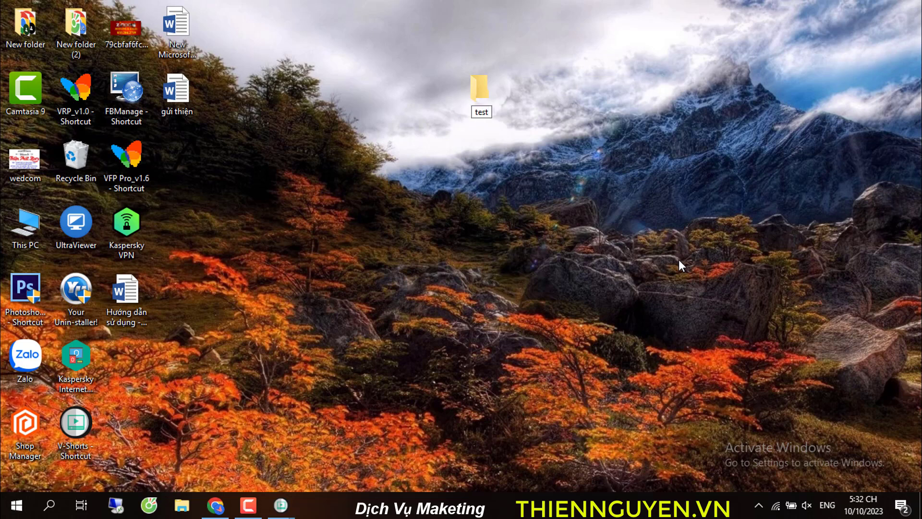
{"action": "key", "text": "Return"}
Return to the V-Shorts Reels download window and start the download with the desktop's test folder as the destination
{"action": "mouse_move", "coordinate": [295, 506]}
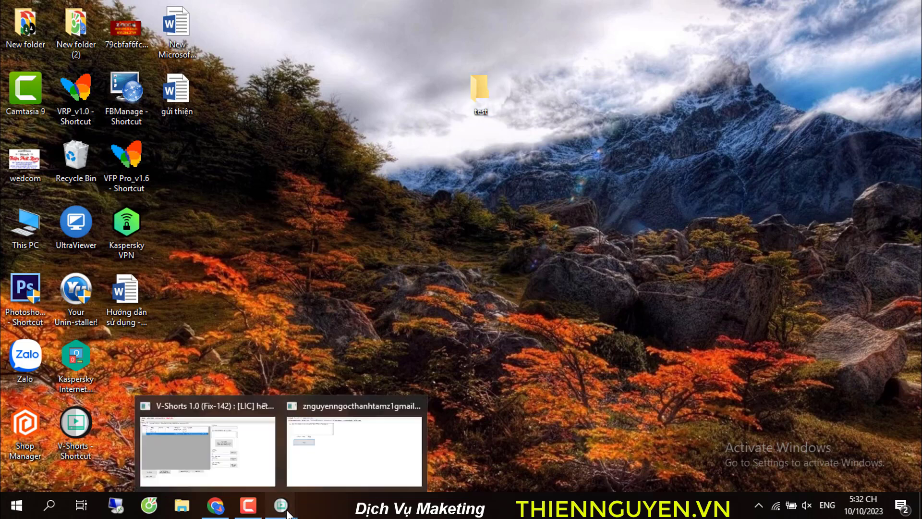
{"action": "left_click", "coordinate": [320, 460]}
{"action": "left_click", "coordinate": [144, 188]}
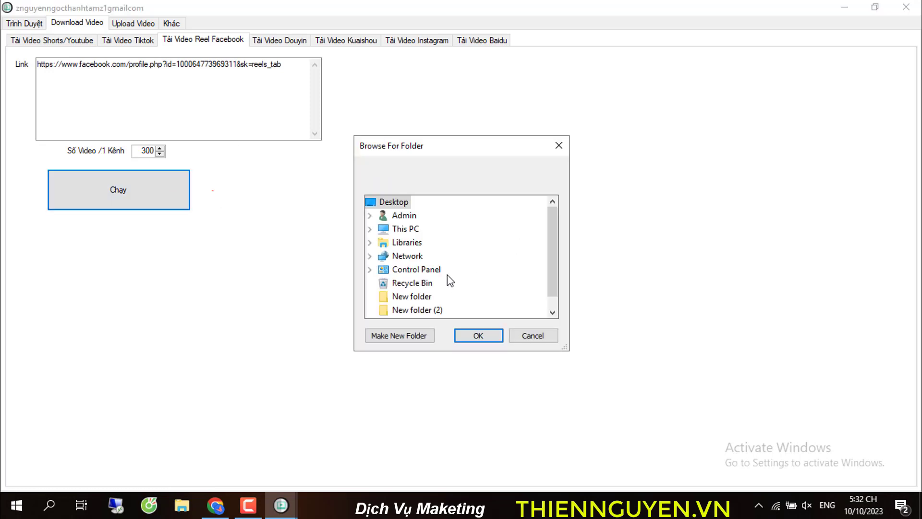
{"action": "scroll", "coordinate": [447, 278], "scroll_direction": "down", "scroll_amount": 1}
{"action": "left_click", "coordinate": [408, 311]}
{"action": "left_click", "coordinate": [464, 336]}
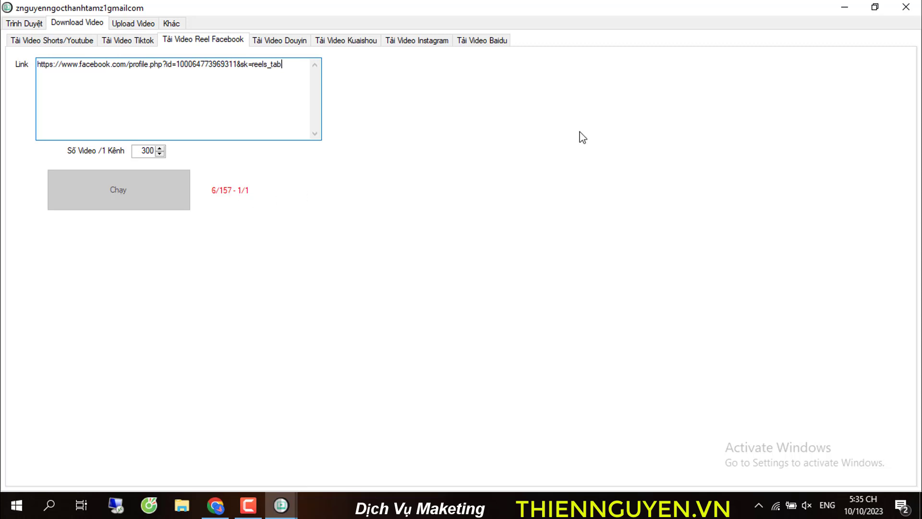
Look at the first downloaded videos in the test folder and check the Reels download progress in V-Shorts
{"action": "left_click", "coordinate": [844, 7]}
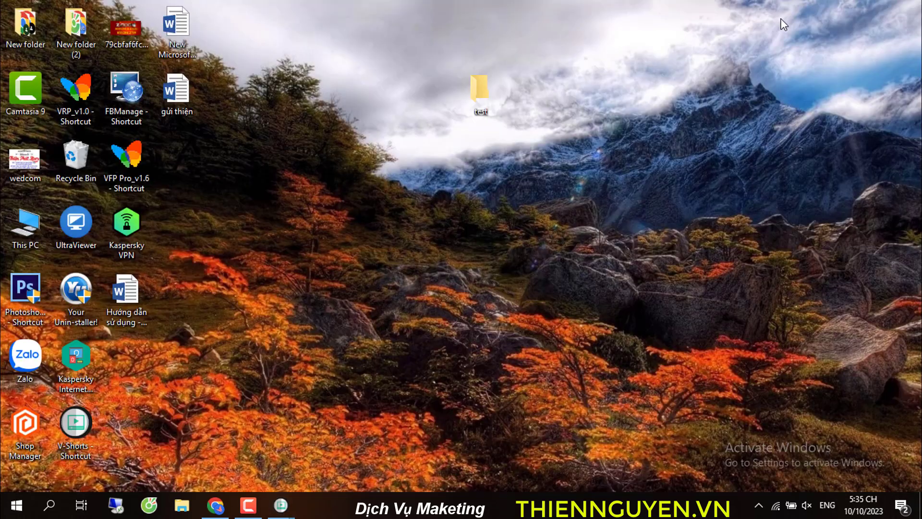
{"action": "double_click", "coordinate": [488, 87]}
{"action": "left_click", "coordinate": [428, 14]}
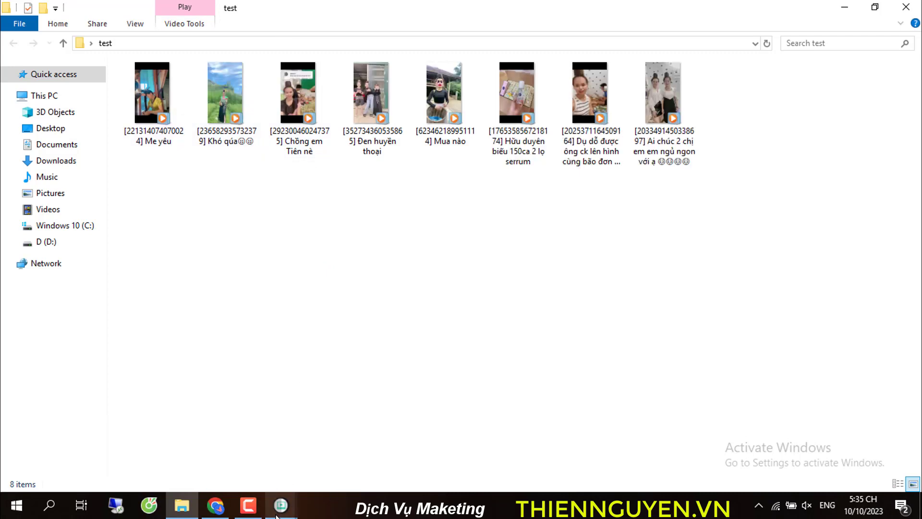
{"action": "mouse_move", "coordinate": [281, 505]}
{"action": "left_click", "coordinate": [355, 444]}
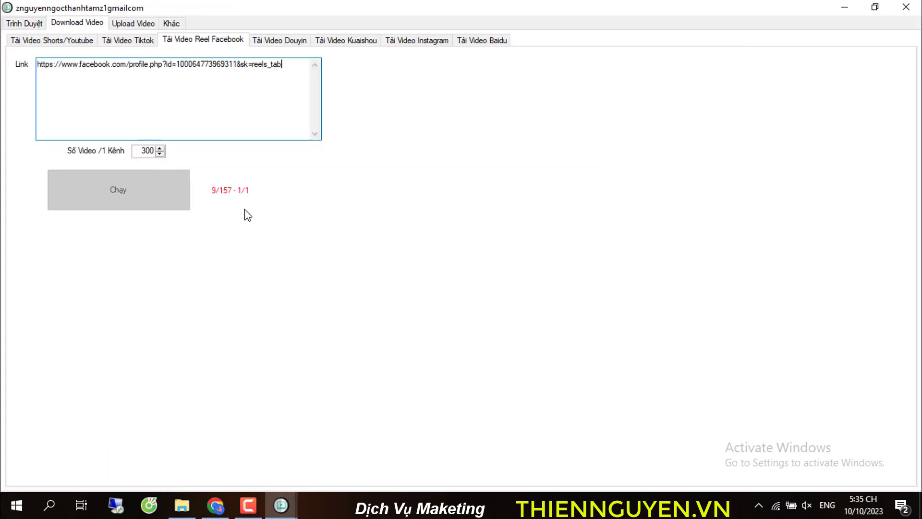
{"action": "left_click", "coordinate": [846, 10]}
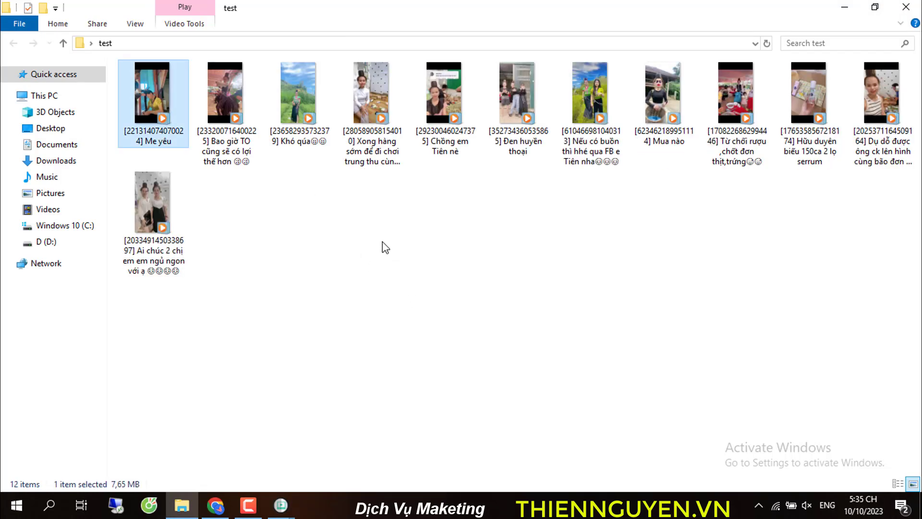
Preview the downloaded videos "Me yêu" and "Từ chối rượu ,chốt đơn thịt,trứng" in the test folder, closing the player after each
{"action": "double_click", "coordinate": [160, 97]}
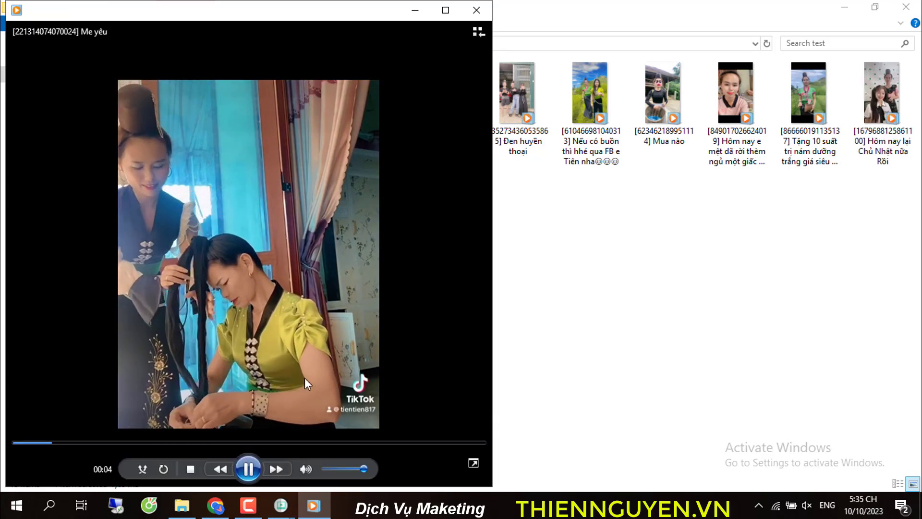
{"action": "left_click", "coordinate": [477, 10]}
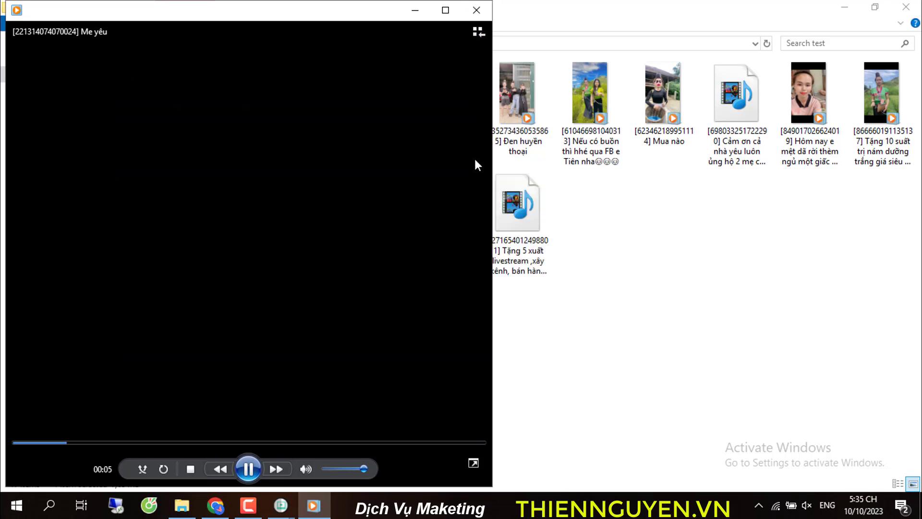
{"action": "left_click", "coordinate": [311, 205]}
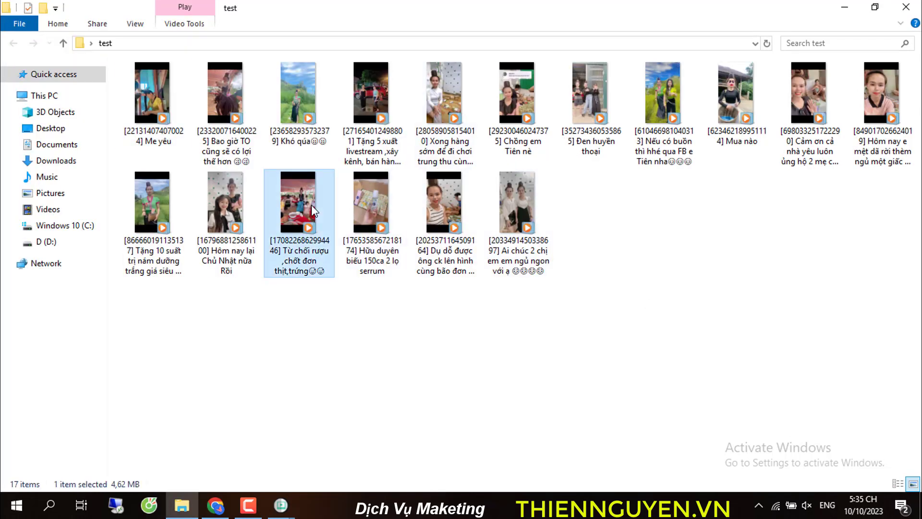
{"action": "double_click", "coordinate": [311, 205]}
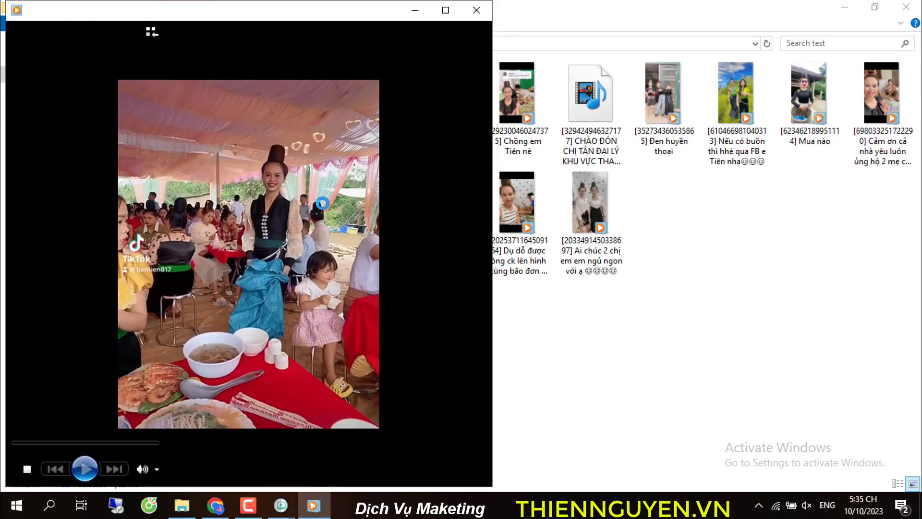
{"action": "left_click", "coordinate": [475, 11]}
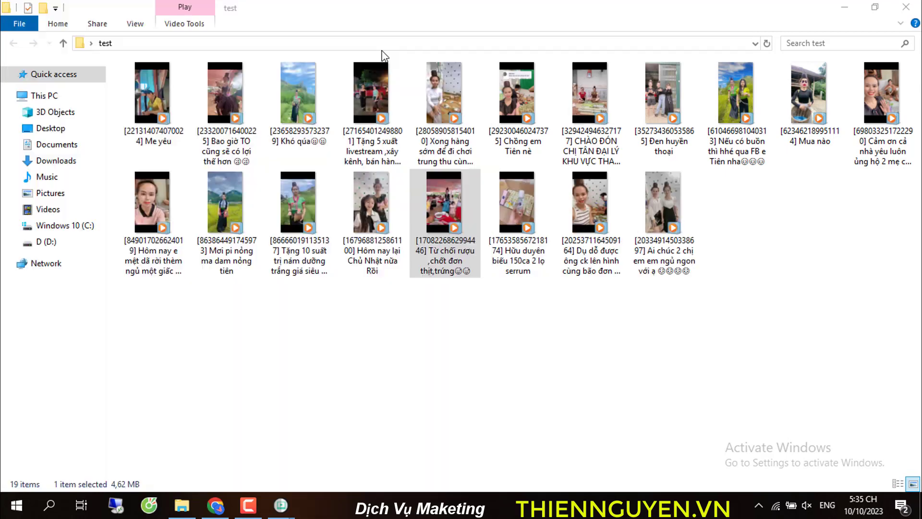
Preview the downloaded video "Mơi pi nỏng ma dam nỏng tiên", then close the player and the test folder
{"action": "left_click", "coordinate": [232, 209]}
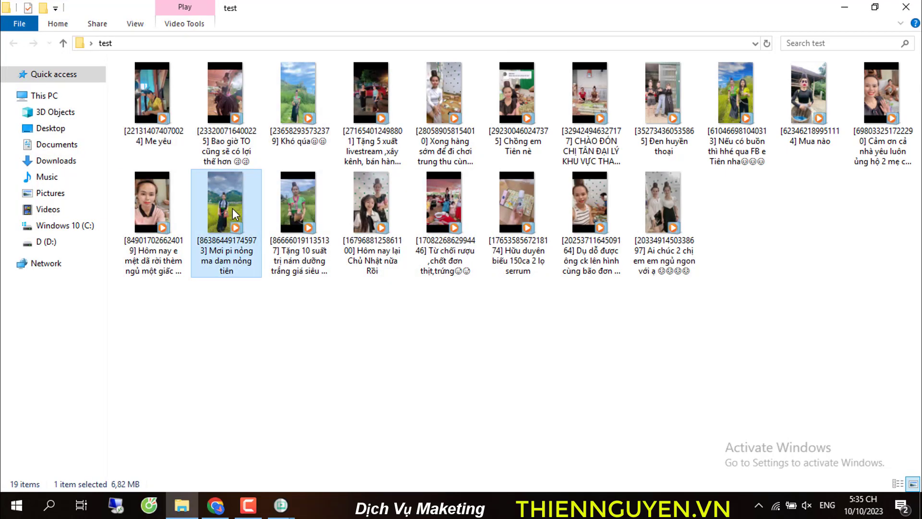
{"action": "key", "text": "Return"}
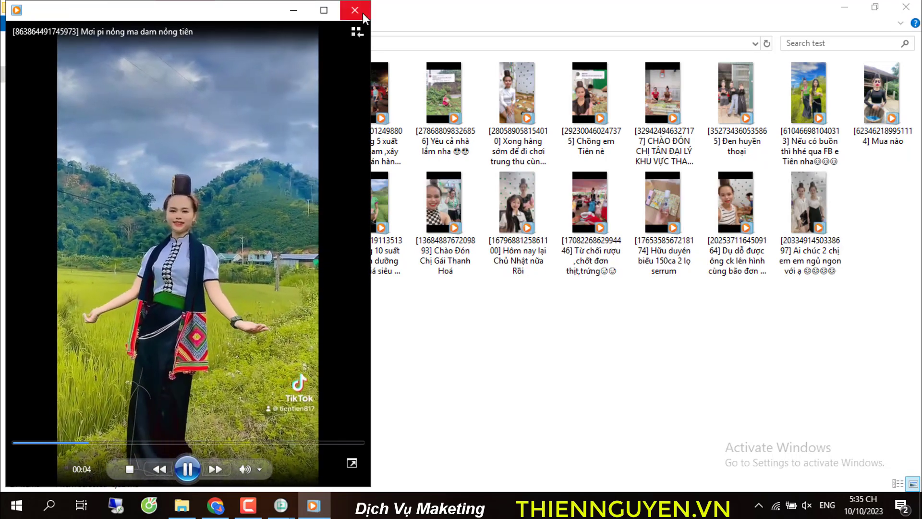
{"action": "left_click", "coordinate": [355, 10]}
{"action": "left_click", "coordinate": [630, 317]}
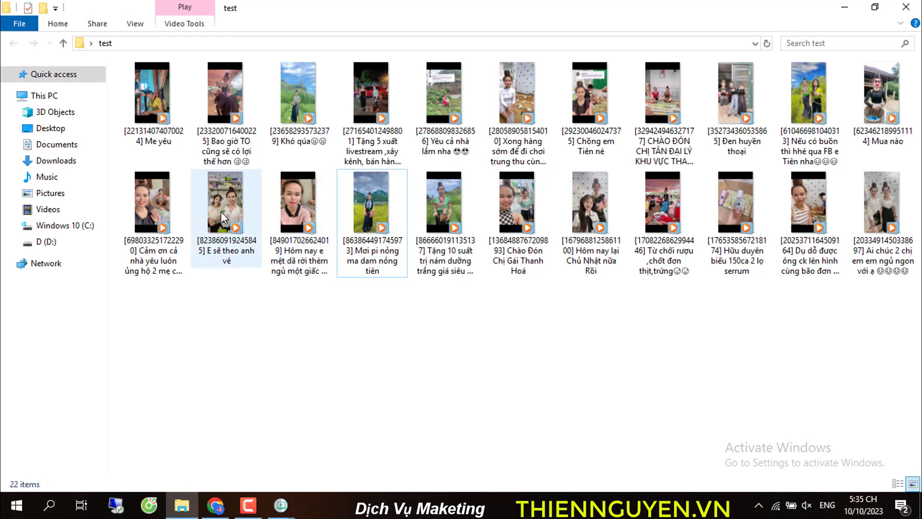
{"action": "left_click", "coordinate": [906, 7]}
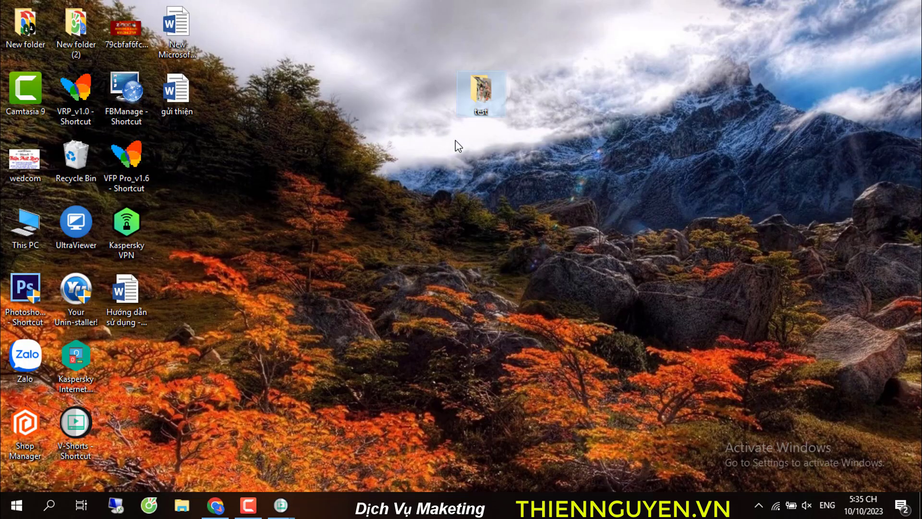
Compare the download progress in V-Shorts with the videos arriving in the reopened test folder
{"action": "left_click", "coordinate": [355, 444]}
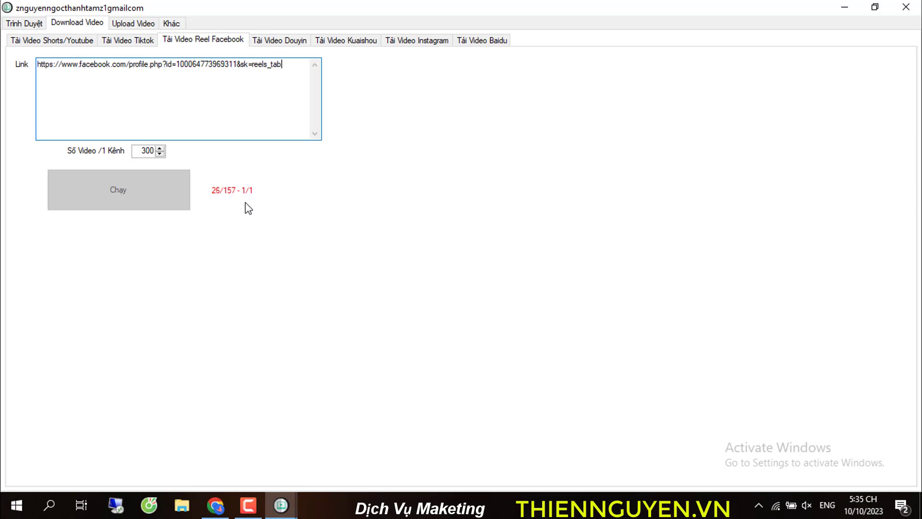
{"action": "left_click", "coordinate": [847, 7]}
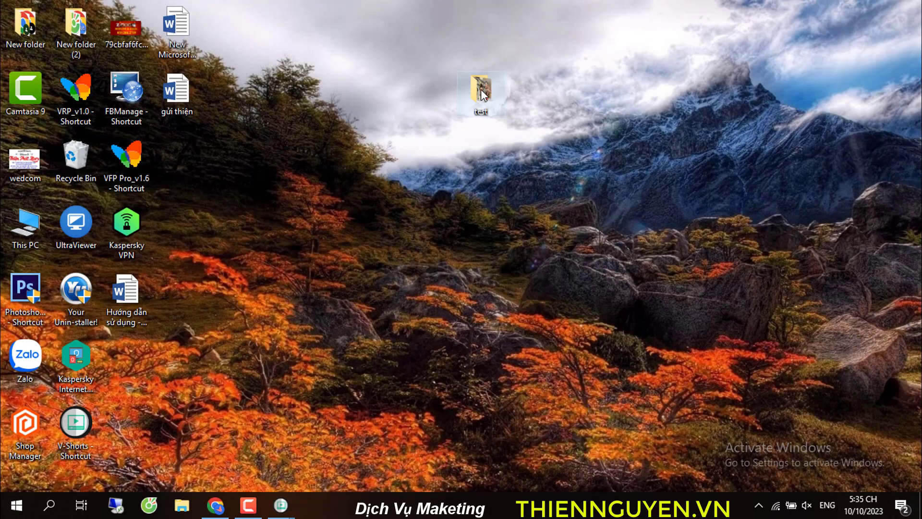
{"action": "double_click", "coordinate": [480, 90]}
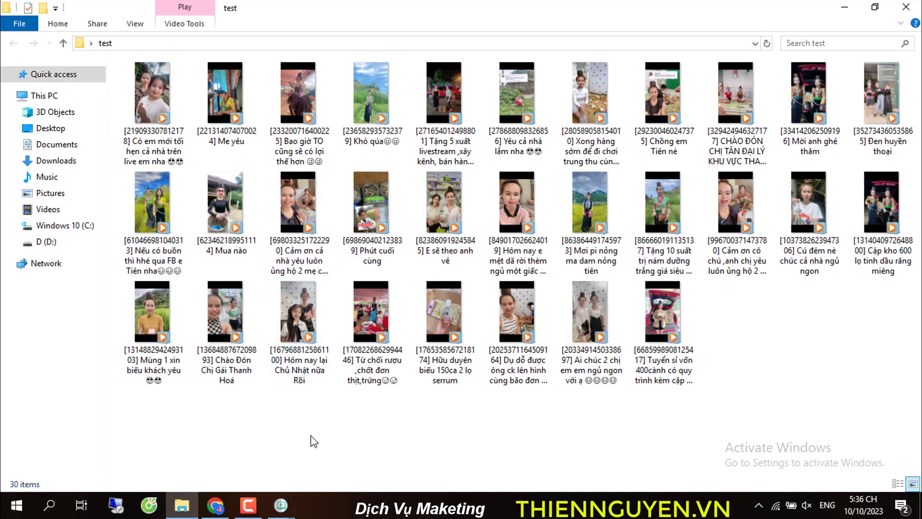
{"action": "mouse_move", "coordinate": [290, 512]}
{"action": "left_click", "coordinate": [374, 444]}
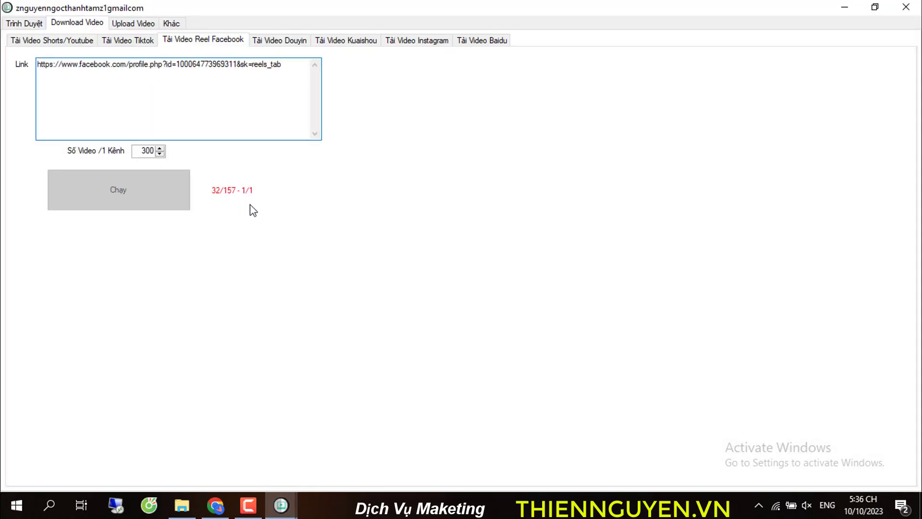
{"action": "left_click", "coordinate": [846, 9]}
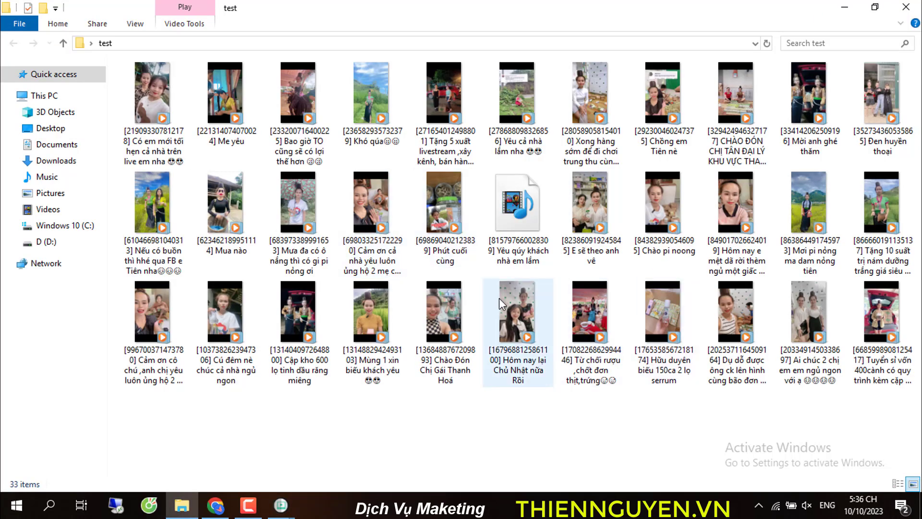
Preview the downloaded videos "Cú đêm nè chúc cả nhà ngủ ngon" and "Mùng 1 xin biếu khách yêu", then close the player
{"action": "left_click", "coordinate": [226, 314]}
{"action": "double_click", "coordinate": [233, 316]}
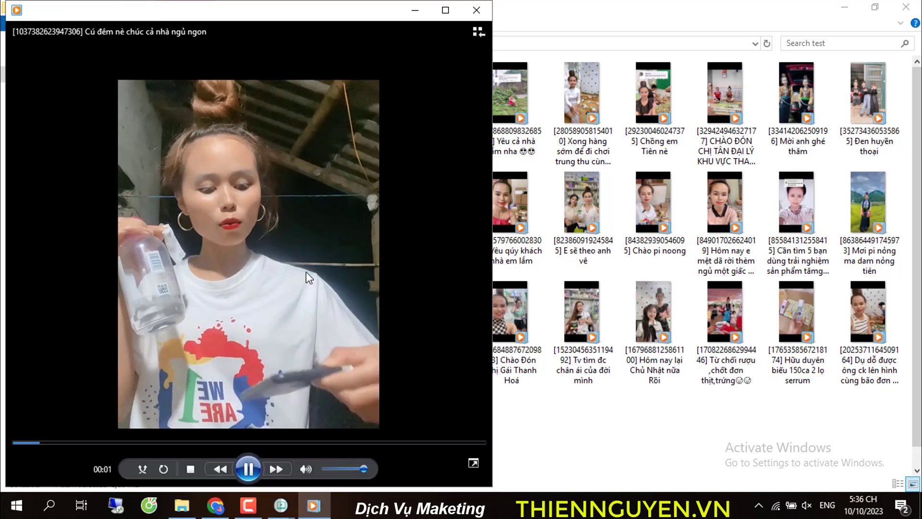
{"action": "double_click", "coordinate": [514, 317]}
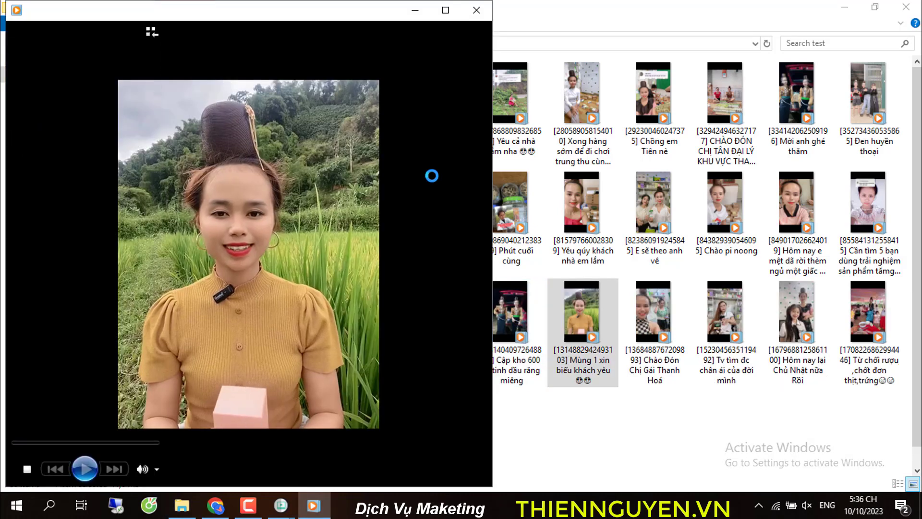
{"action": "left_click", "coordinate": [476, 10]}
{"action": "left_click", "coordinate": [302, 423]}
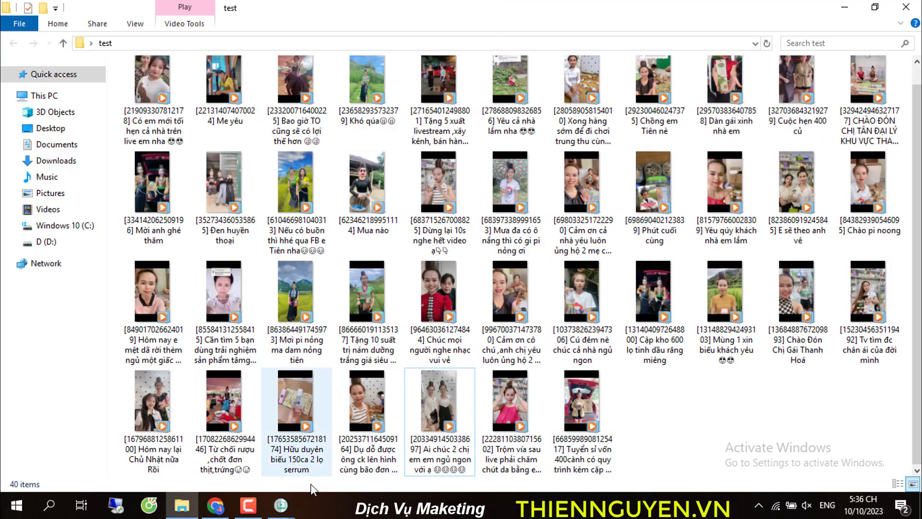
Check the Reels download progress once more, then stop the download by closing V-Shorts
{"action": "left_click", "coordinate": [283, 505]}
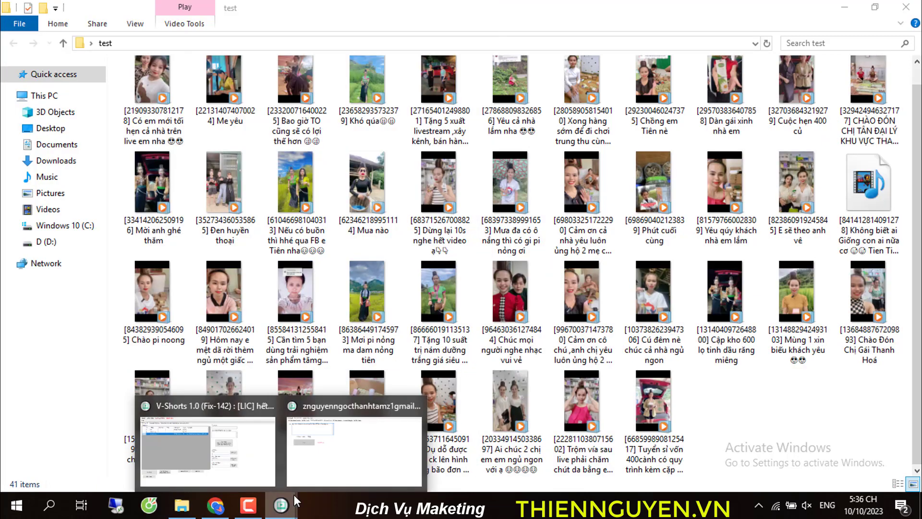
{"action": "left_click", "coordinate": [346, 442]}
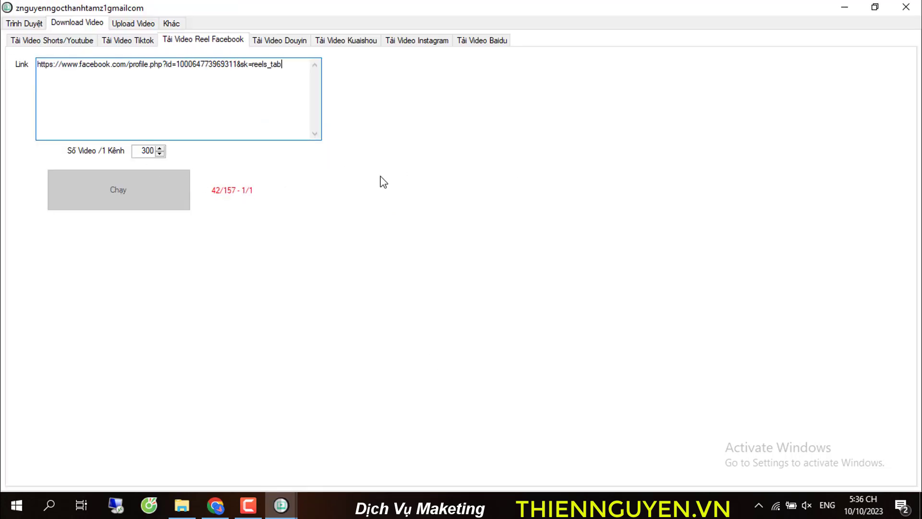
{"action": "left_click", "coordinate": [906, 7]}
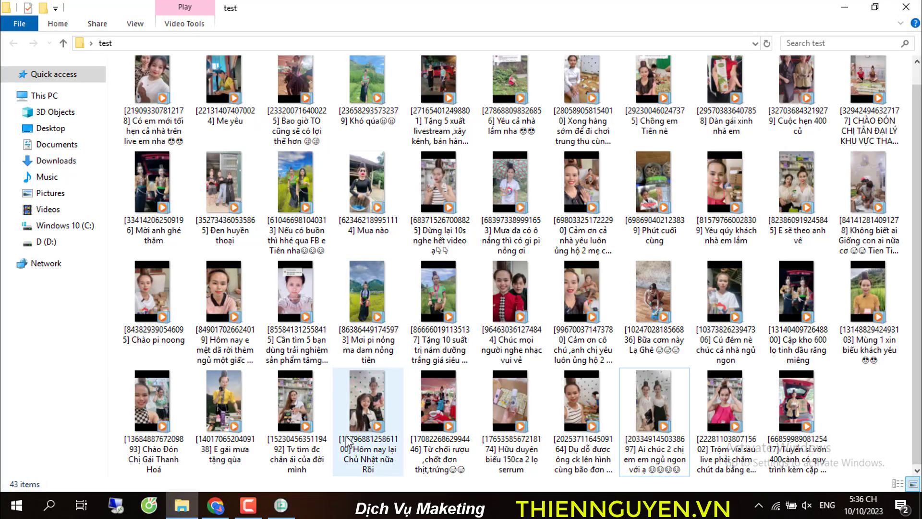
{"action": "left_click", "coordinate": [346, 431]}
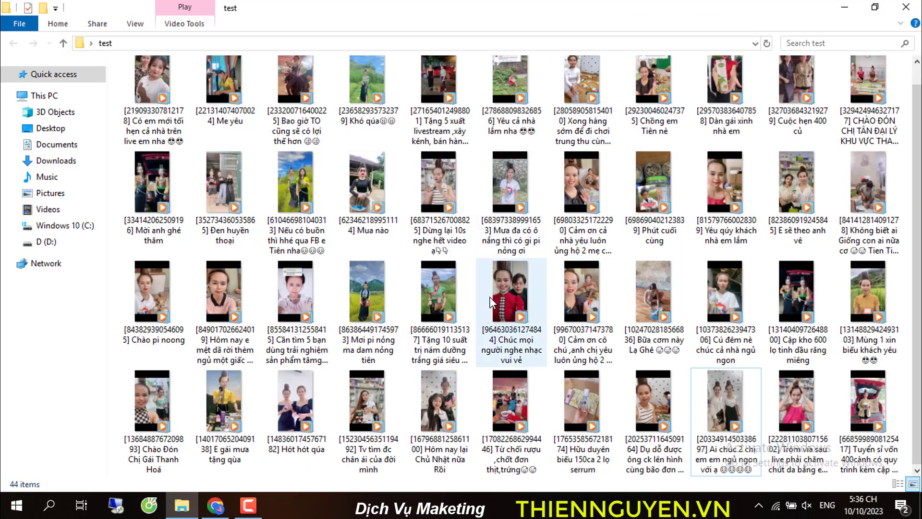
Select all the downloaded videos in the test folder, then minimize the folder window
{"action": "left_click", "coordinate": [444, 401]}
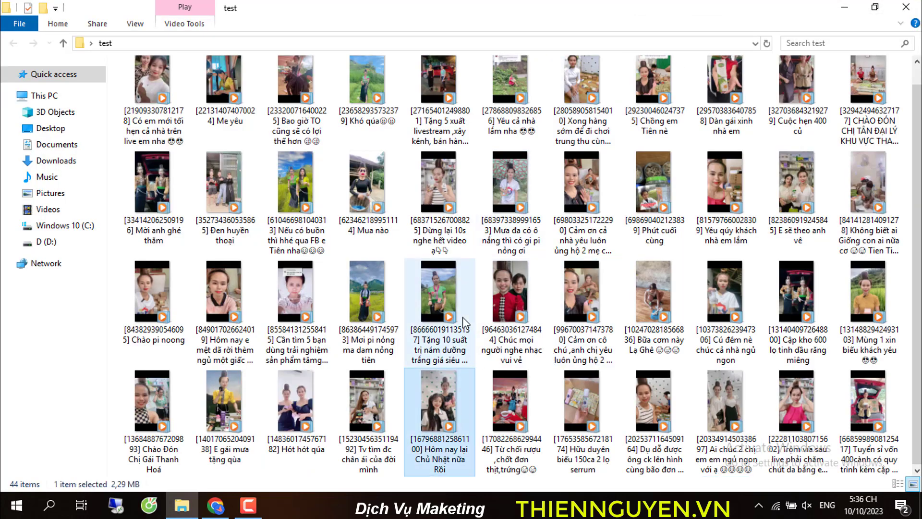
{"action": "left_click", "coordinate": [449, 301]}
{"action": "key", "text": "ctrl+a"}
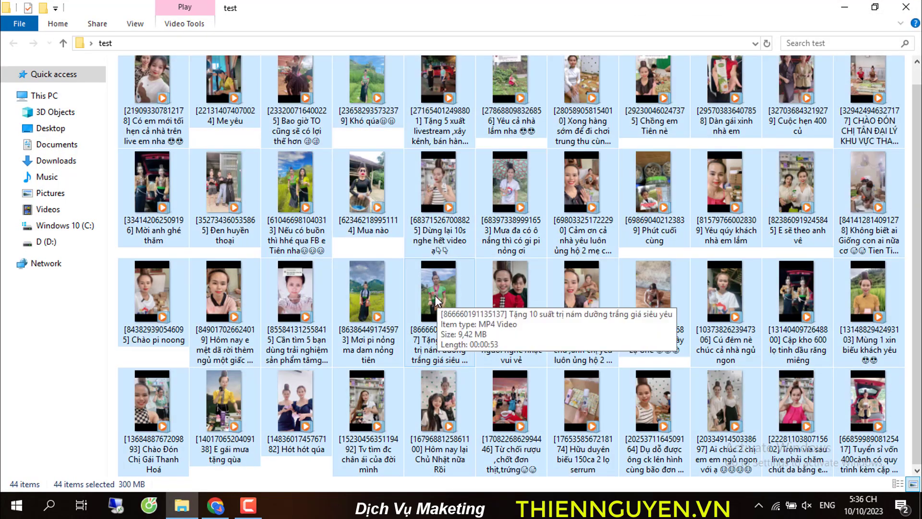
{"action": "right_click", "coordinate": [437, 300]}
{"action": "left_click", "coordinate": [469, 447]}
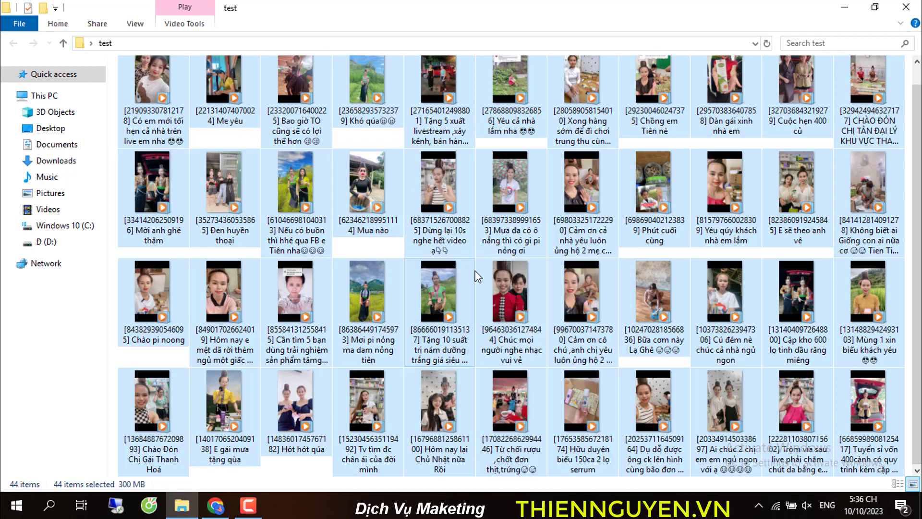
{"action": "left_click", "coordinate": [845, 7]}
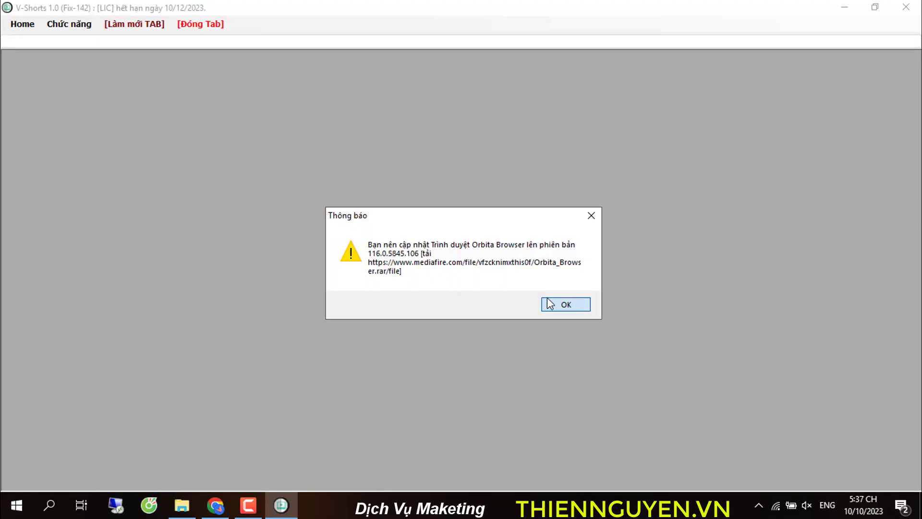
Dismiss the Orbita Browser update notice in V-Shorts and load the third profile from the Home list to open Facebook with it
{"action": "left_click", "coordinate": [549, 303]}
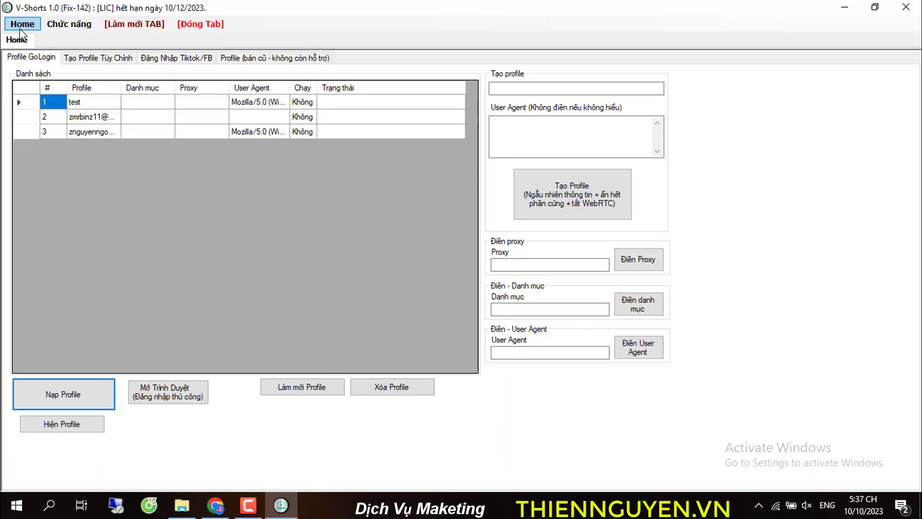
{"action": "left_click", "coordinate": [28, 131]}
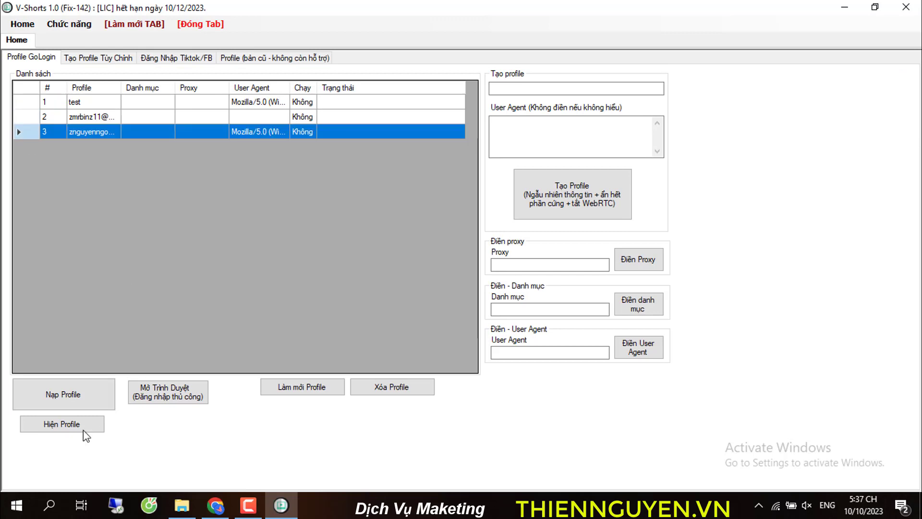
{"action": "left_click", "coordinate": [113, 397]}
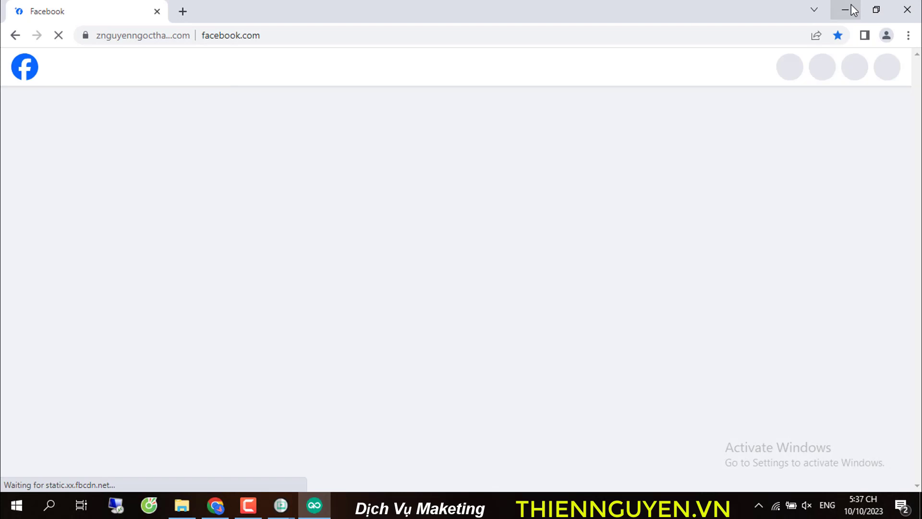
Minimize the profile's browser window and clear the channel link in the V-Shorts Facebook Reel download settings
{"action": "left_click", "coordinate": [850, 10]}
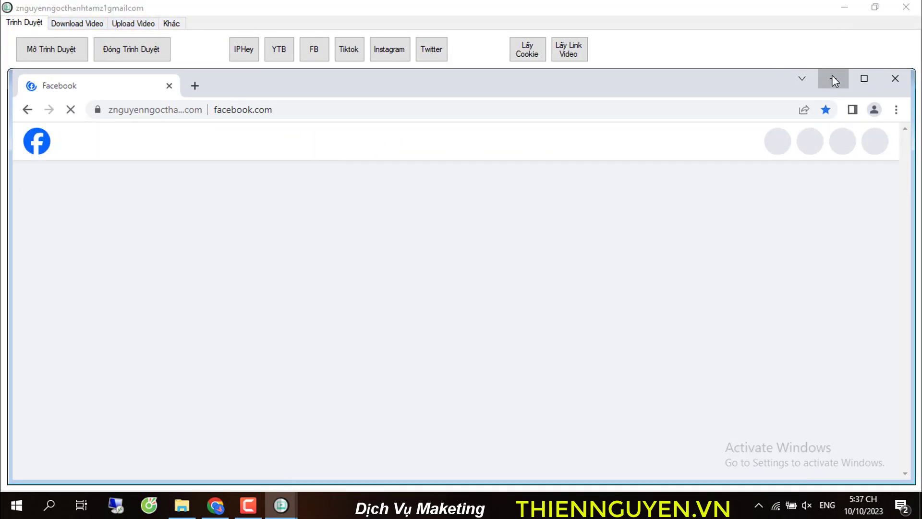
{"action": "left_click", "coordinate": [833, 78]}
{"action": "left_click", "coordinate": [66, 27]}
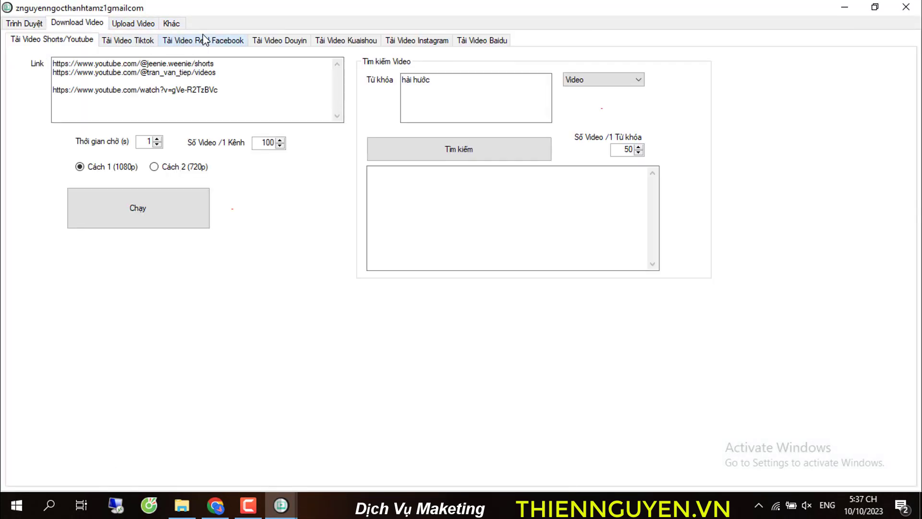
{"action": "left_click", "coordinate": [207, 41]}
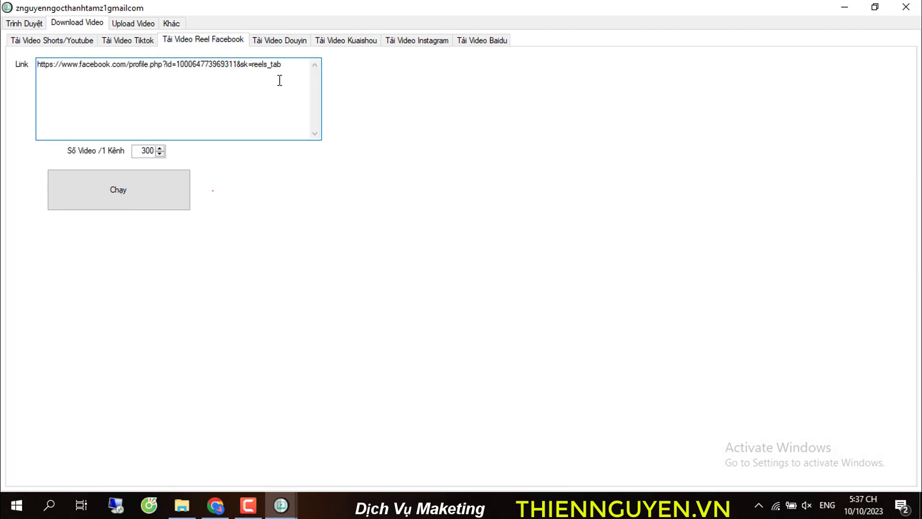
{"action": "key", "text": "ctrl+a"}
{"action": "key", "text": "BackSpace"}
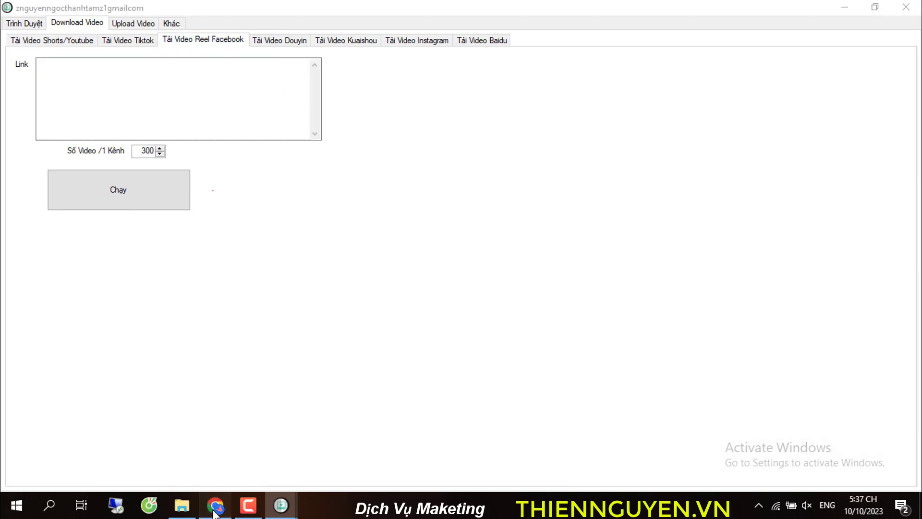
Switch to Chrome, leave the Reels viewer for the Facebook home page, and search for "shop thời trang"
{"action": "left_click", "coordinate": [215, 505]}
{"action": "left_click", "coordinate": [129, 18]}
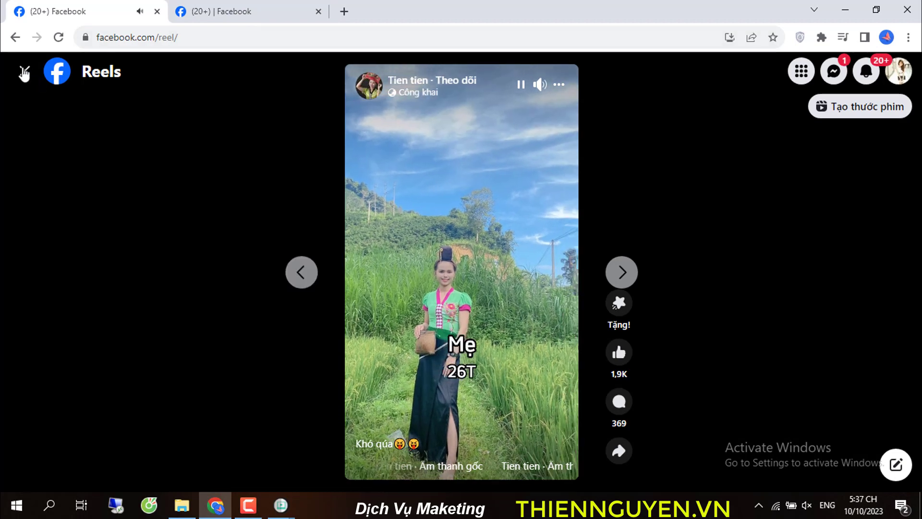
{"action": "left_click", "coordinate": [24, 72]}
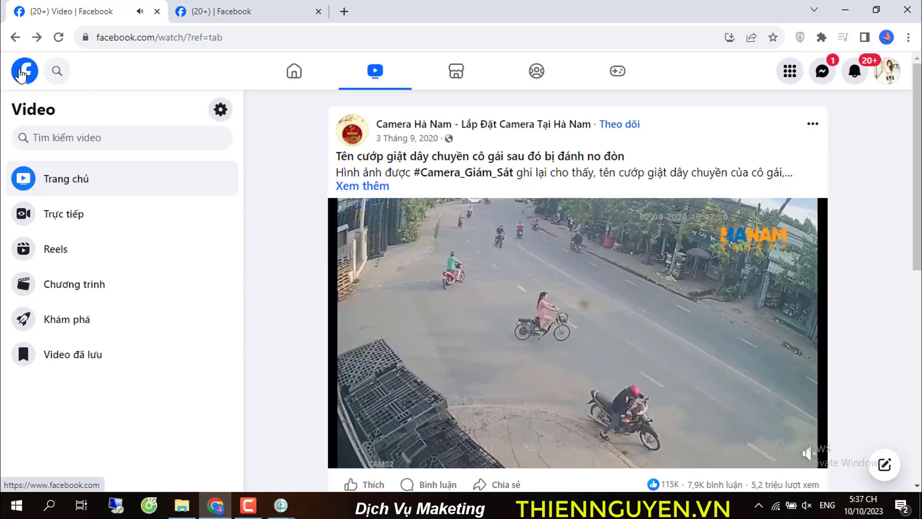
{"action": "left_click", "coordinate": [294, 70]}
{"action": "left_click", "coordinate": [154, 77]}
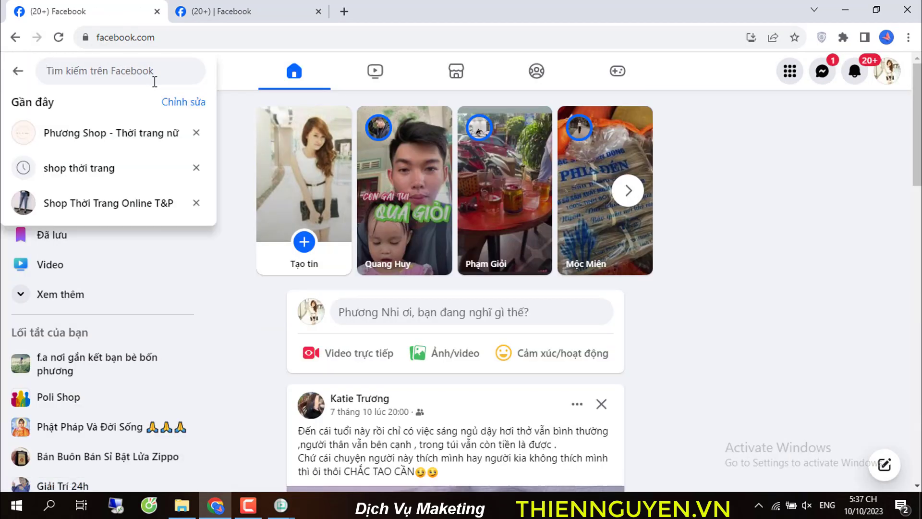
{"action": "type", "text": "s"}
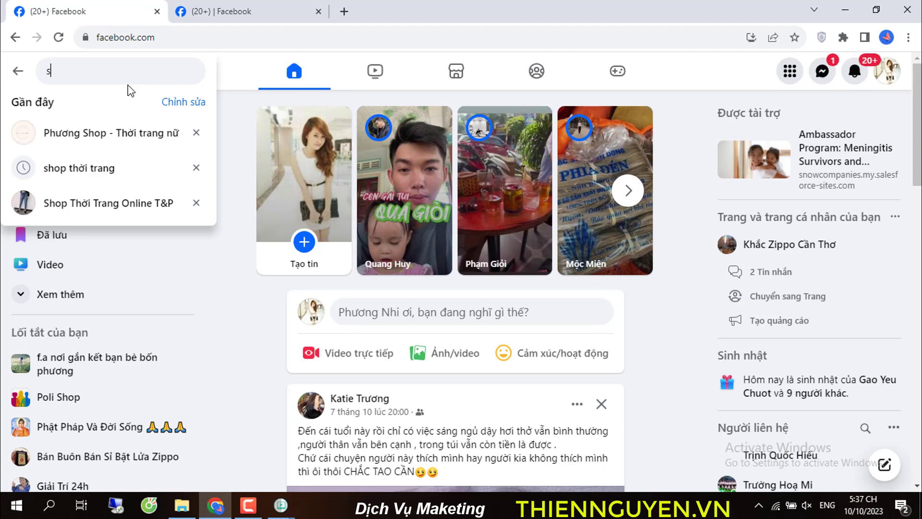
{"action": "type", "text": "hop thời trang"}
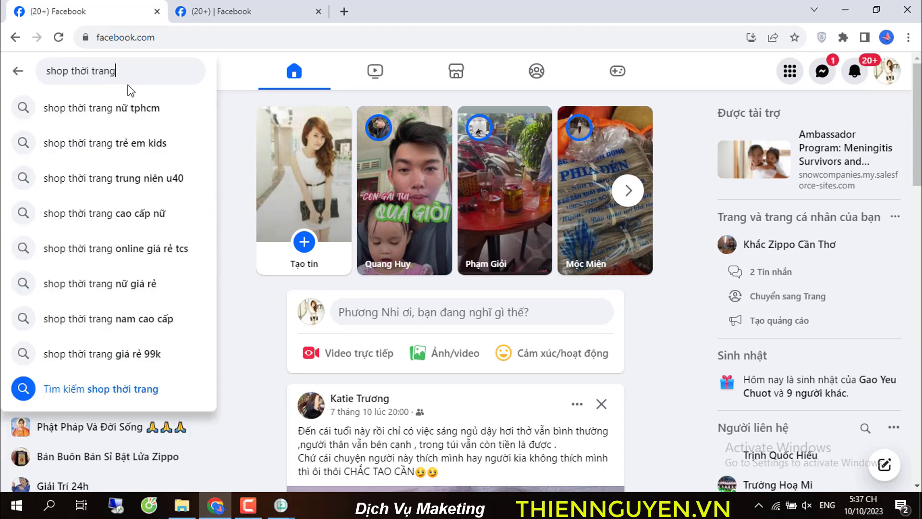
{"action": "key", "text": "Return"}
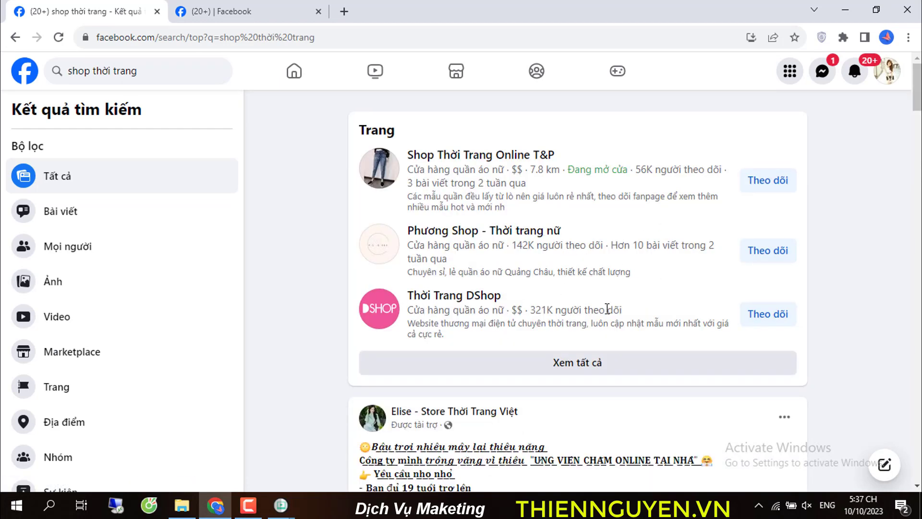
Open the Thời Trang DShop page and check its additional sections for a Reels section
{"action": "left_click", "coordinate": [464, 303]}
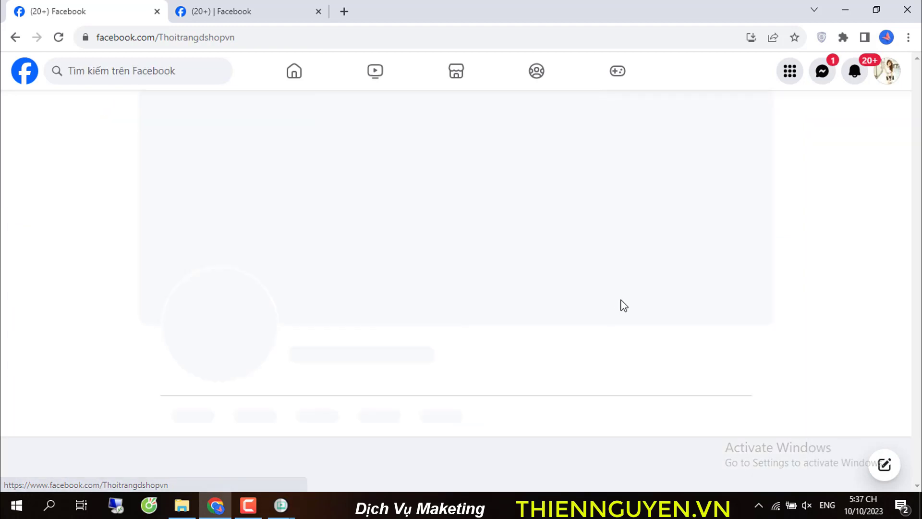
{"action": "scroll", "coordinate": [451, 230], "scroll_direction": "down", "scroll_amount": 3}
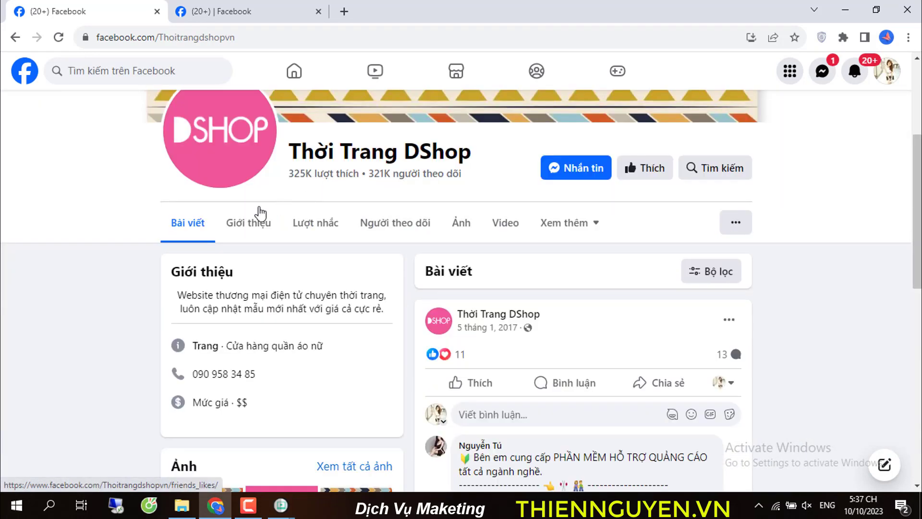
{"action": "left_click", "coordinate": [591, 225]}
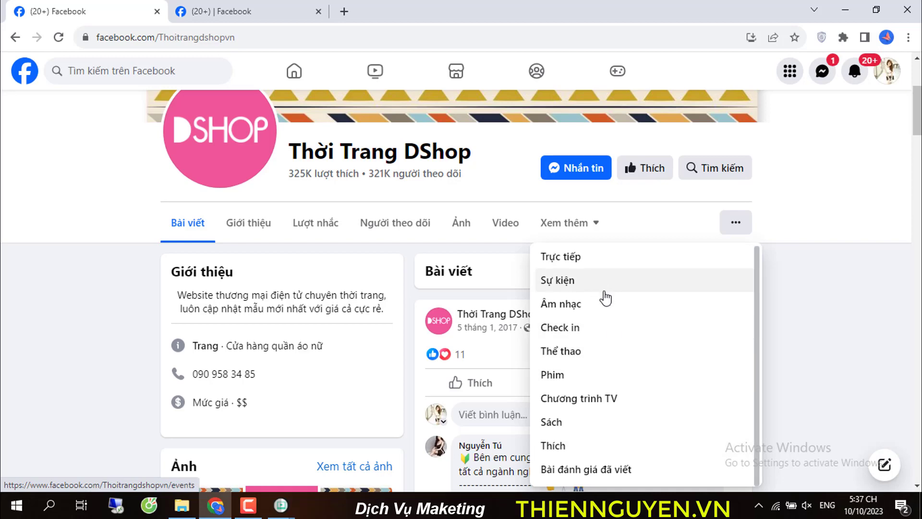
{"action": "scroll", "coordinate": [865, 300], "scroll_direction": "down", "scroll_amount": 3}
{"action": "scroll", "coordinate": [864, 301], "scroll_direction": "down", "scroll_amount": 2}
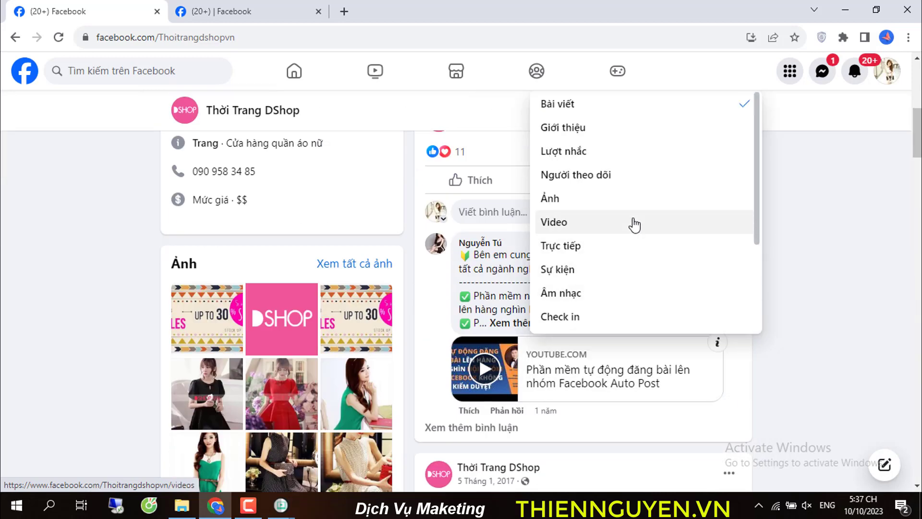
{"action": "scroll", "coordinate": [606, 269], "scroll_direction": "down", "scroll_amount": 3}
{"action": "scroll", "coordinate": [604, 299], "scroll_direction": "up", "scroll_amount": 2}
{"action": "scroll", "coordinate": [604, 299], "scroll_direction": "up", "scroll_amount": 2}
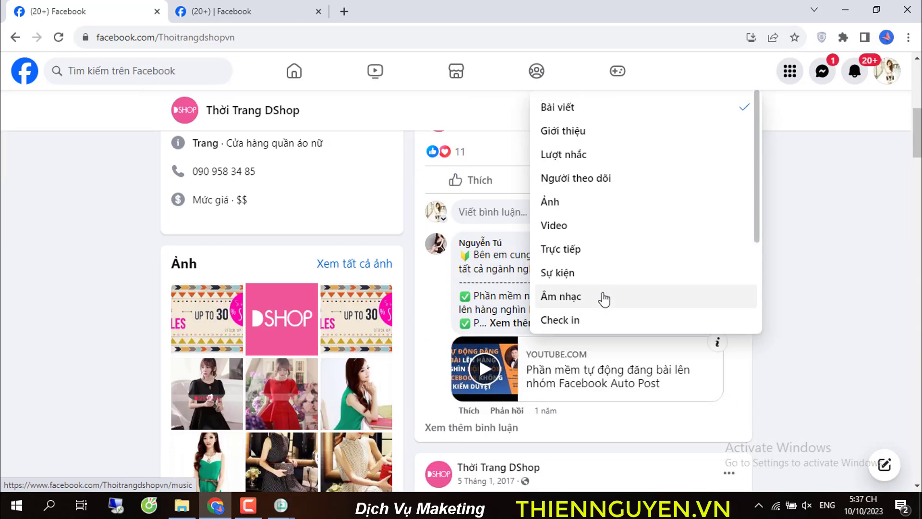
{"action": "scroll", "coordinate": [632, 171], "scroll_direction": "up", "scroll_amount": 3}
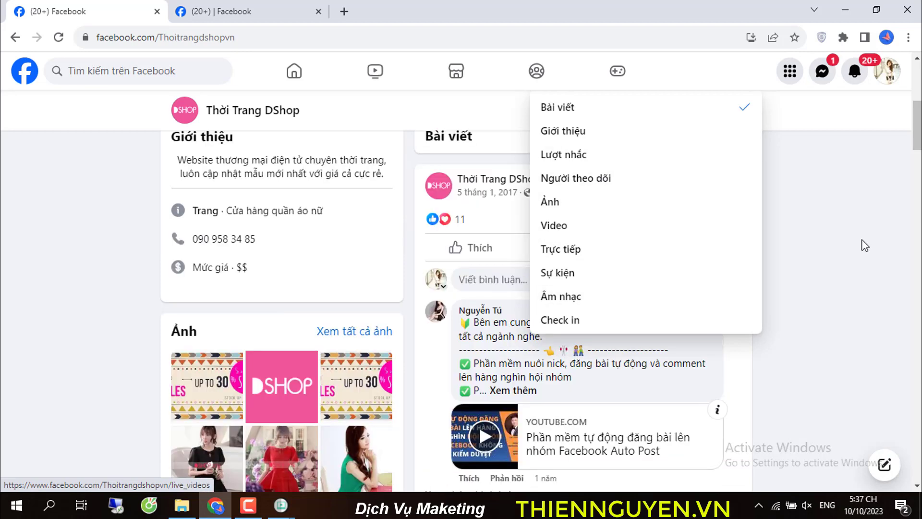
{"action": "scroll", "coordinate": [614, 253], "scroll_direction": "down", "scroll_amount": 3}
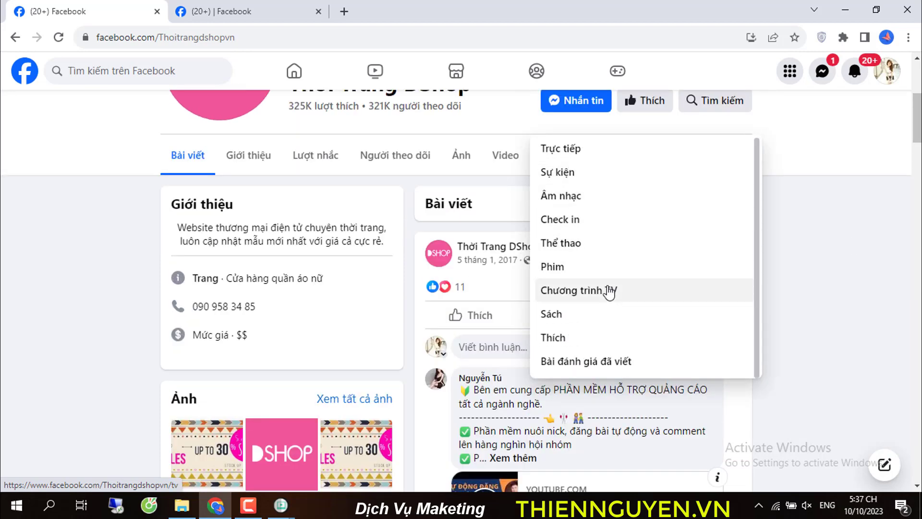
Return to the "shop thời trang" results and show all matching pages
{"action": "left_click", "coordinate": [15, 37]}
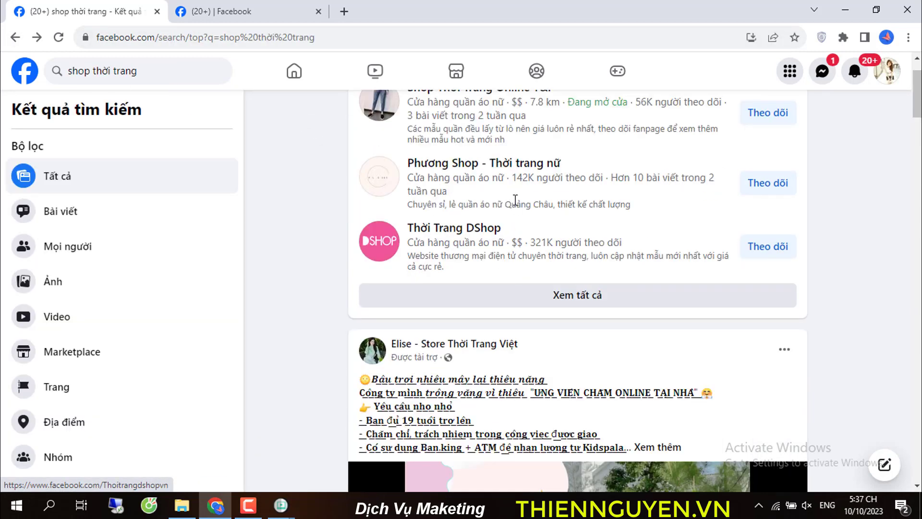
{"action": "left_click", "coordinate": [567, 307]}
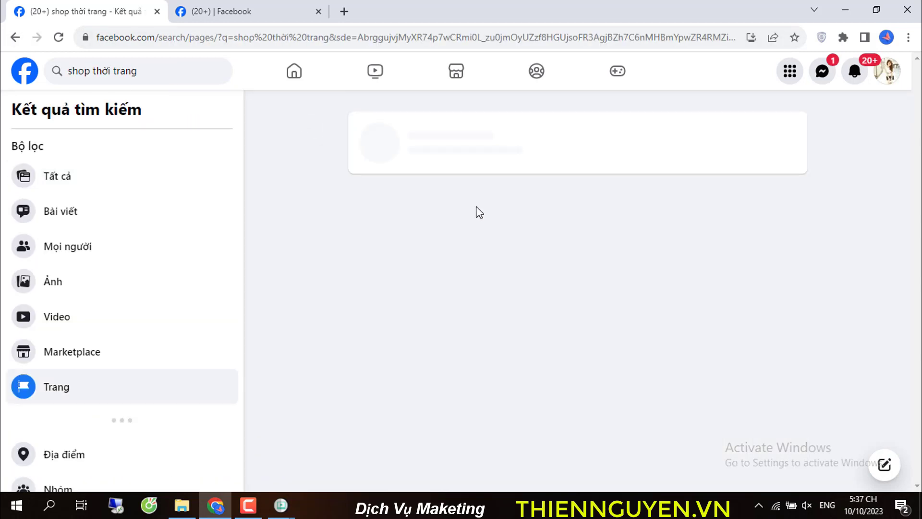
{"action": "scroll", "coordinate": [499, 243], "scroll_direction": "down", "scroll_amount": 1}
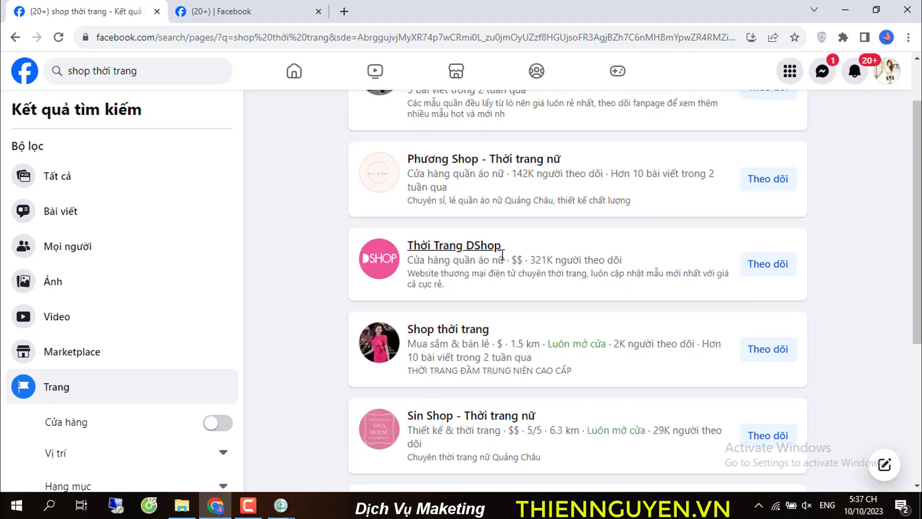
Open the "Shop thời trang" page with 2K followers in a new tab and close the old Facebook tab
{"action": "right_click", "coordinate": [463, 332]}
{"action": "left_click", "coordinate": [485, 336]}
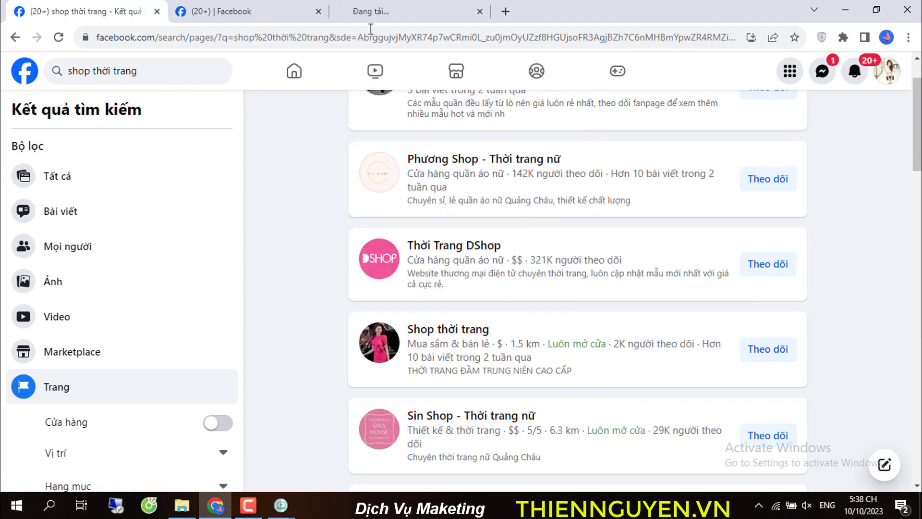
{"action": "left_click", "coordinate": [394, 11]}
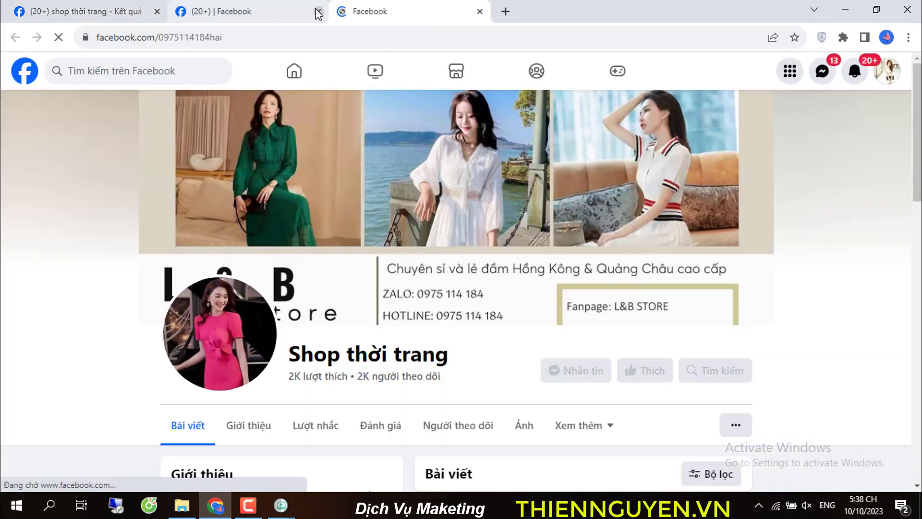
{"action": "left_click", "coordinate": [318, 11]}
Check the additional sections of the "Shop thời trang" page for a Reels section, then close its tab
{"action": "scroll", "coordinate": [573, 236], "scroll_direction": "down", "scroll_amount": 5}
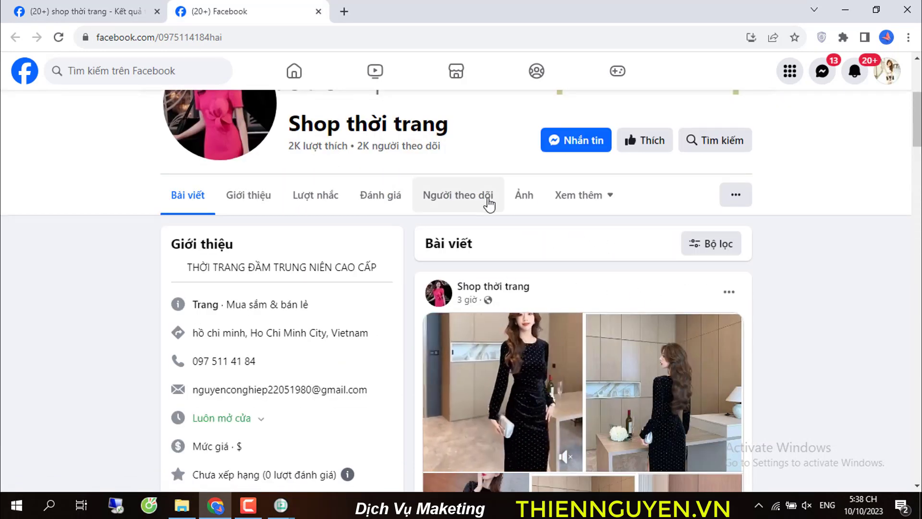
{"action": "left_click", "coordinate": [613, 201]}
{"action": "scroll", "coordinate": [630, 293], "scroll_direction": "down", "scroll_amount": 2}
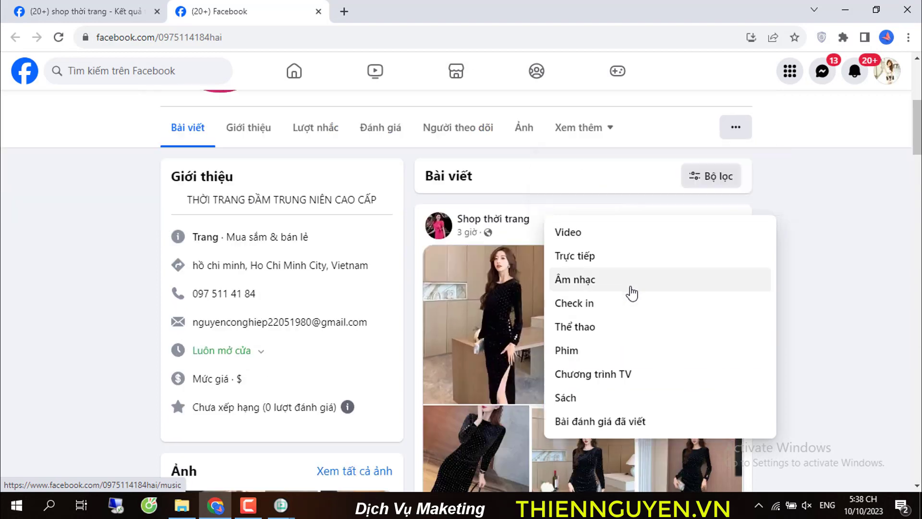
{"action": "scroll", "coordinate": [628, 329], "scroll_direction": "up", "scroll_amount": 3}
{"action": "scroll", "coordinate": [640, 367], "scroll_direction": "up", "scroll_amount": 2}
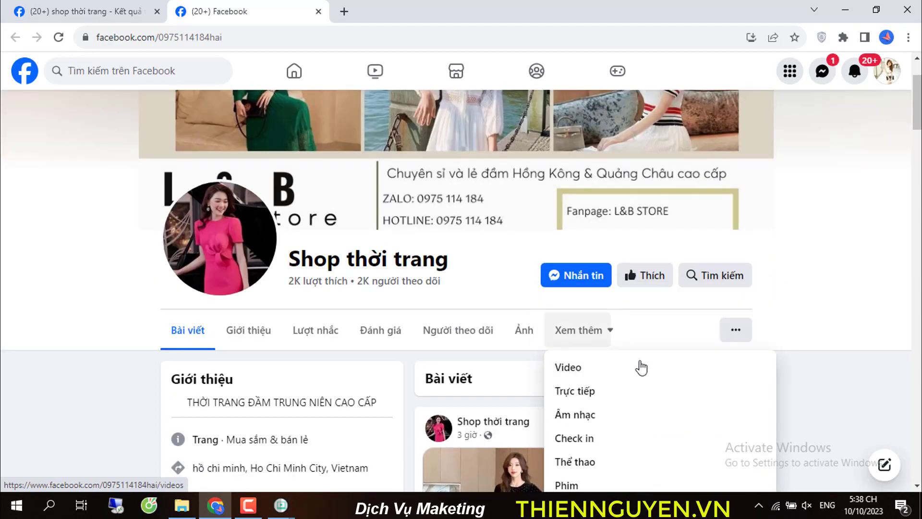
{"action": "scroll", "coordinate": [632, 387], "scroll_direction": "down", "scroll_amount": 3}
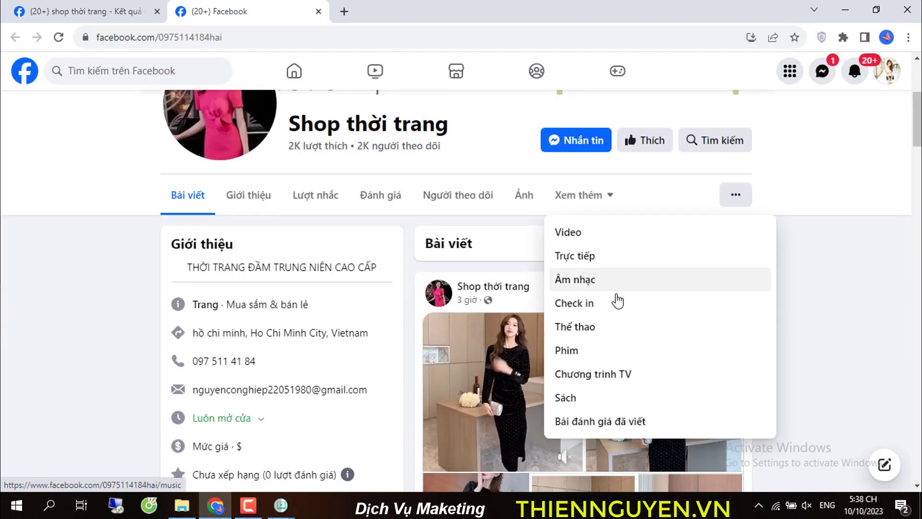
{"action": "scroll", "coordinate": [605, 312], "scroll_direction": "down", "scroll_amount": 2}
{"action": "scroll", "coordinate": [598, 348], "scroll_direction": "up", "scroll_amount": 2}
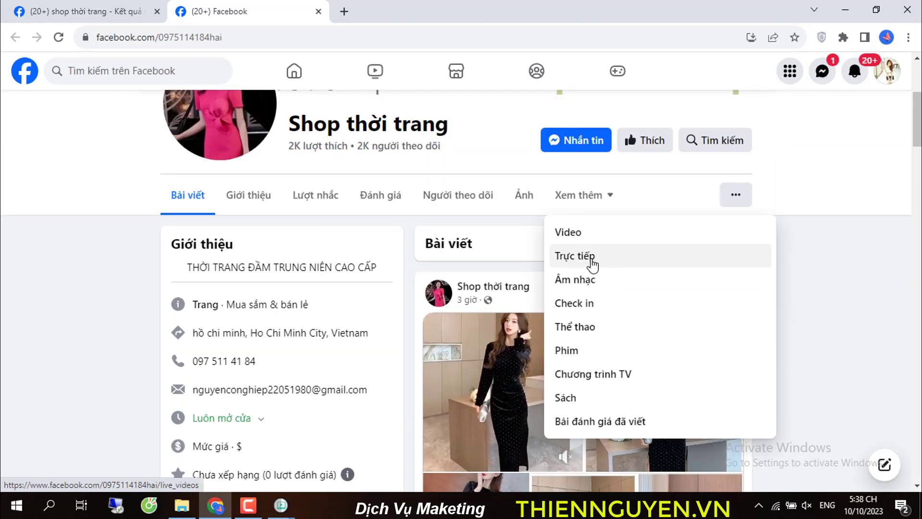
{"action": "scroll", "coordinate": [624, 326], "scroll_direction": "down", "scroll_amount": 3}
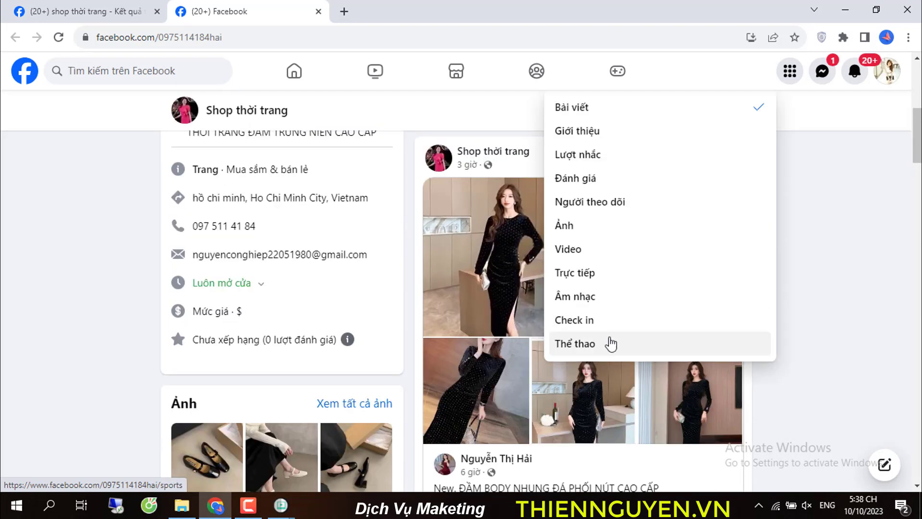
{"action": "scroll", "coordinate": [608, 212], "scroll_direction": "down", "scroll_amount": 2}
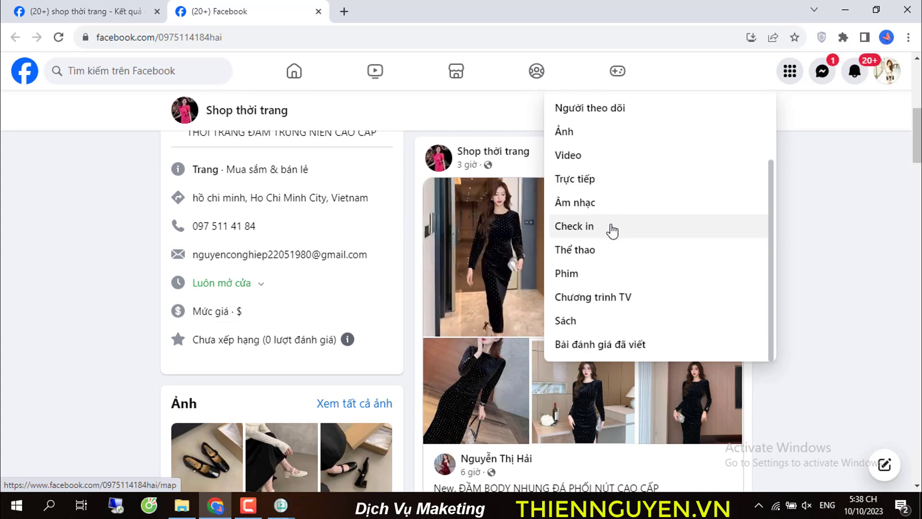
{"action": "scroll", "coordinate": [611, 240], "scroll_direction": "up", "scroll_amount": 2}
{"action": "left_click", "coordinate": [318, 11]}
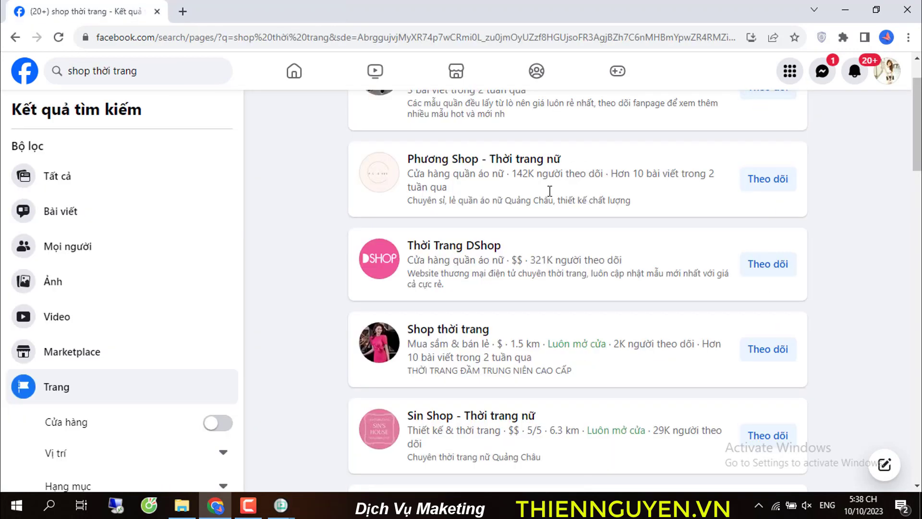
Reopen the "Shop thời trang" page with 2K followers in a new tab, look over its profile, and close the tab
{"action": "right_click", "coordinate": [453, 330]}
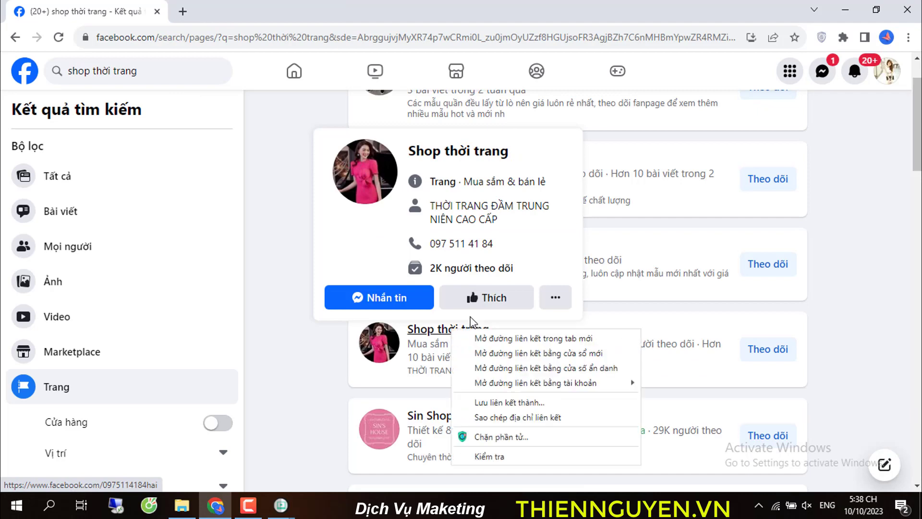
{"action": "left_click", "coordinate": [503, 339]}
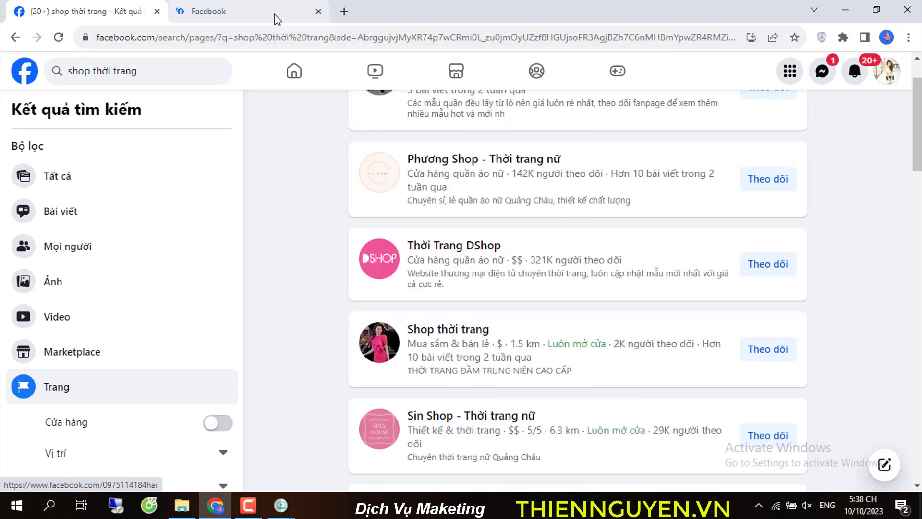
{"action": "left_click", "coordinate": [250, 7]}
{"action": "scroll", "coordinate": [537, 269], "scroll_direction": "down", "scroll_amount": 6}
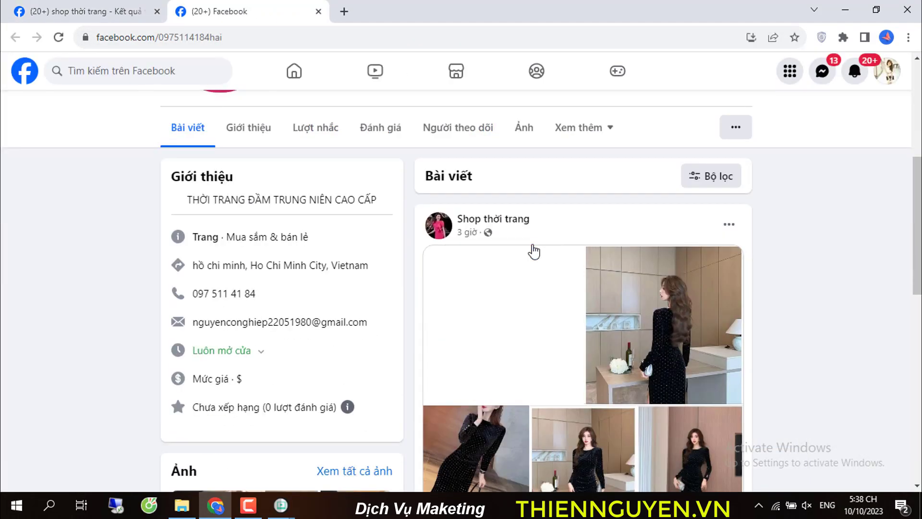
{"action": "left_click", "coordinate": [319, 11]}
Open the "Sin Shop - Thời trang nữ" page from the search results in a new tab and view its profile sections
{"action": "scroll", "coordinate": [534, 232], "scroll_direction": "down", "scroll_amount": 2}
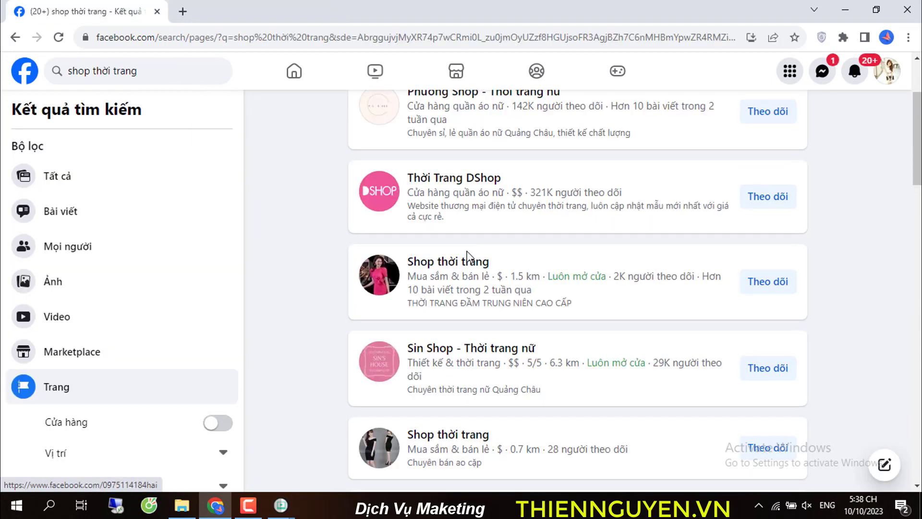
{"action": "scroll", "coordinate": [480, 235], "scroll_direction": "down", "scroll_amount": 2}
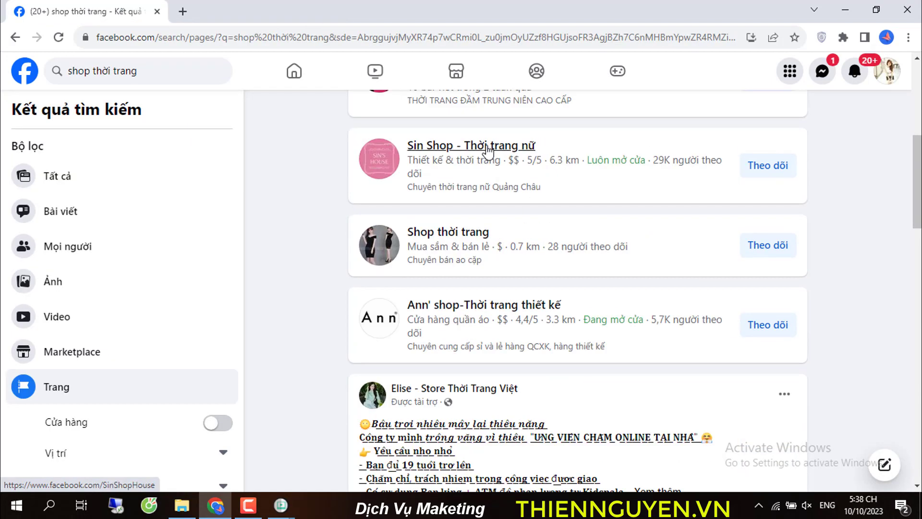
{"action": "right_click", "coordinate": [518, 152]}
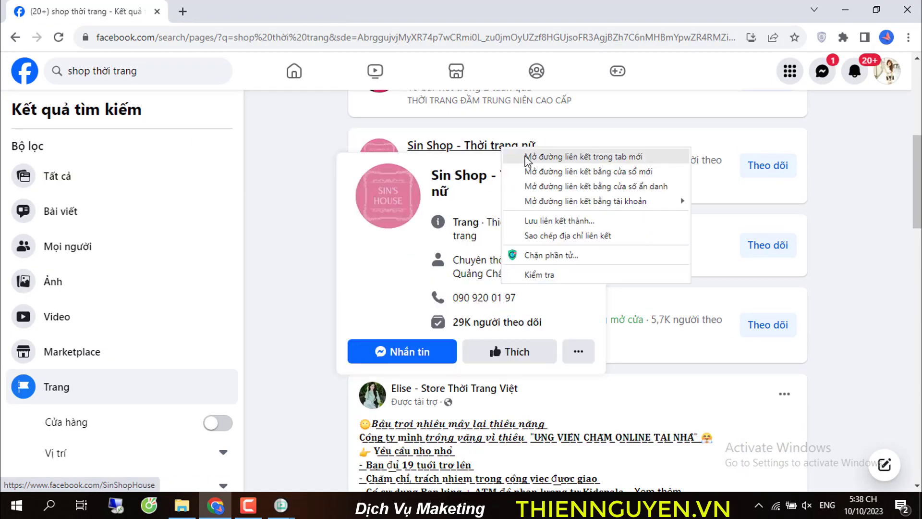
{"action": "left_click", "coordinate": [533, 154]}
{"action": "left_click", "coordinate": [295, 17]}
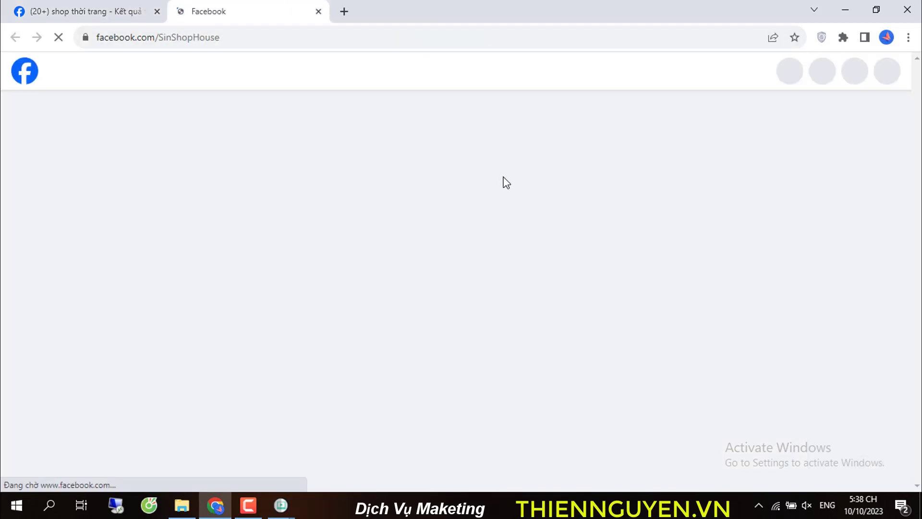
{"action": "scroll", "coordinate": [547, 197], "scroll_direction": "down", "scroll_amount": 6}
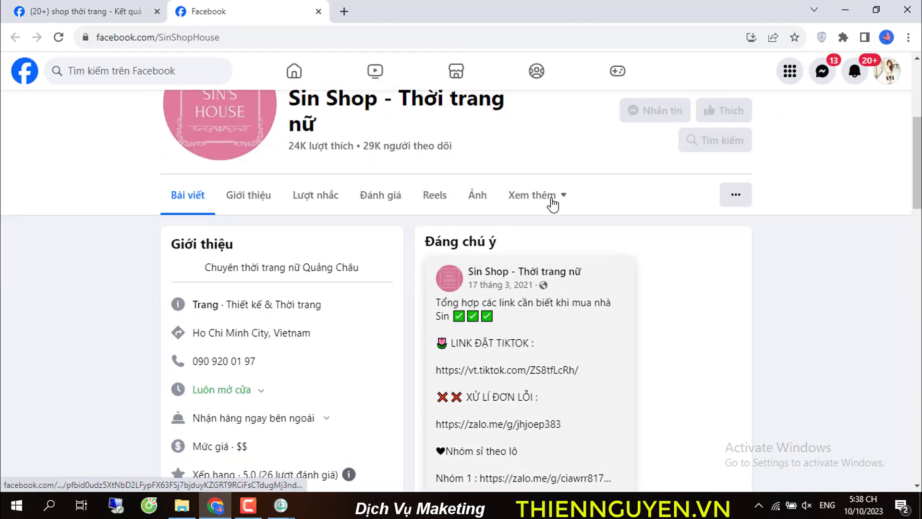
Check the additional sections of the "Sin Shop - Thời trang nữ" page, then close its tab
{"action": "left_click", "coordinate": [552, 198]}
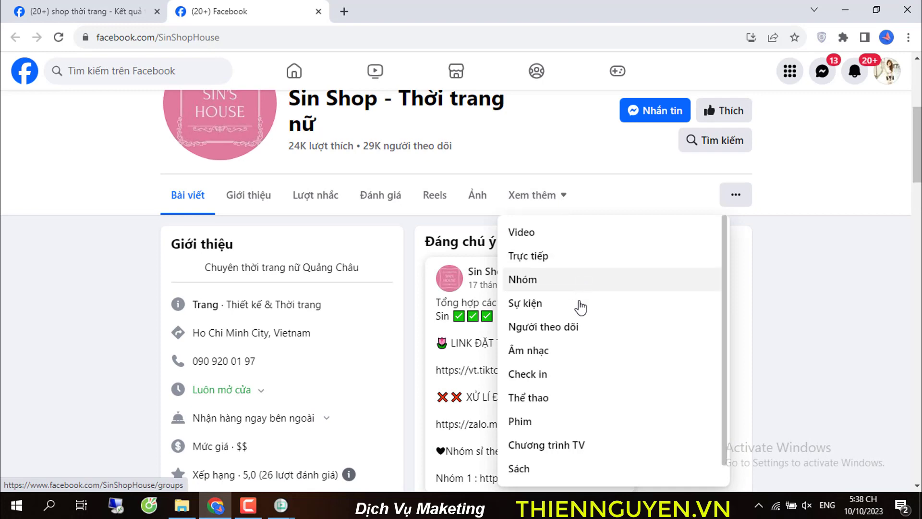
{"action": "scroll", "coordinate": [577, 307], "scroll_direction": "down", "scroll_amount": 1}
{"action": "scroll", "coordinate": [574, 346], "scroll_direction": "up", "scroll_amount": 1}
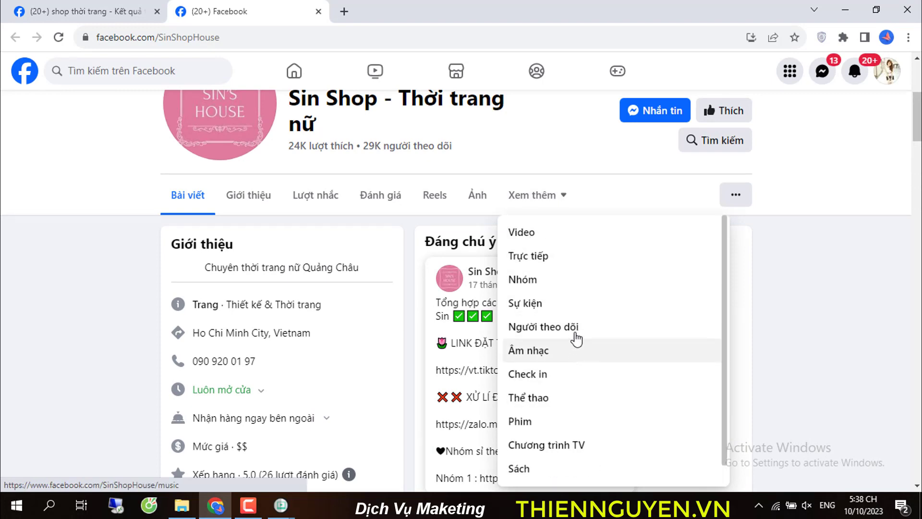
{"action": "left_click", "coordinate": [318, 11]}
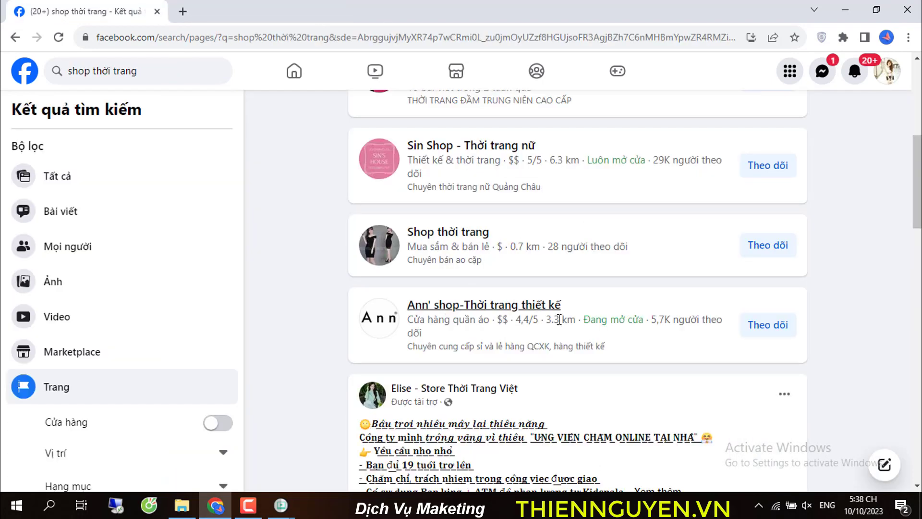
Open the "Elise - Store Thời Trang Việt" page from the search results in a new tab
{"action": "scroll", "coordinate": [559, 319], "scroll_direction": "down", "scroll_amount": 3}
{"action": "right_click", "coordinate": [491, 253]}
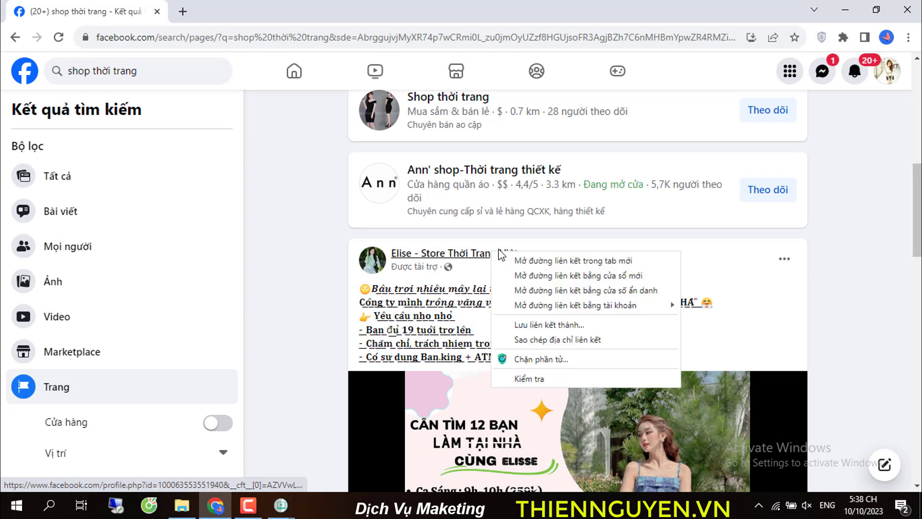
{"action": "left_click", "coordinate": [549, 262]}
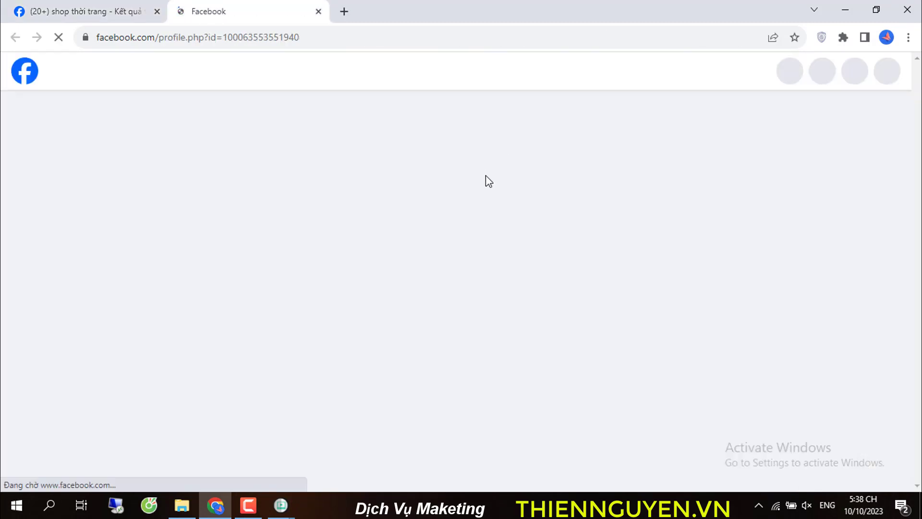
{"action": "scroll", "coordinate": [504, 284], "scroll_direction": "down", "scroll_amount": 6}
{"action": "scroll", "coordinate": [611, 231], "scroll_direction": "up", "scroll_amount": 1}
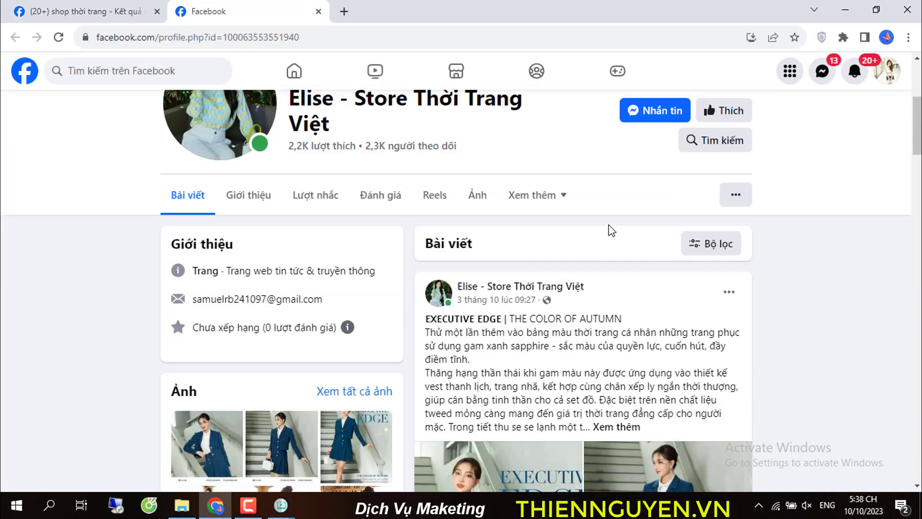
Open the Reels section of the "Elise - Store Thời Trang Việt" page and look through its videos
{"action": "left_click", "coordinate": [562, 195]}
{"action": "scroll", "coordinate": [577, 280], "scroll_direction": "down", "scroll_amount": 1}
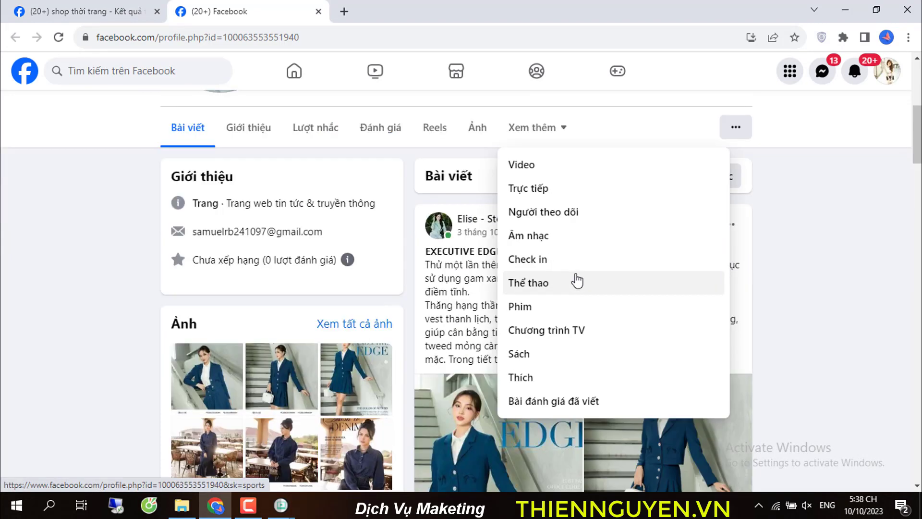
{"action": "scroll", "coordinate": [577, 280], "scroll_direction": "down", "scroll_amount": 1}
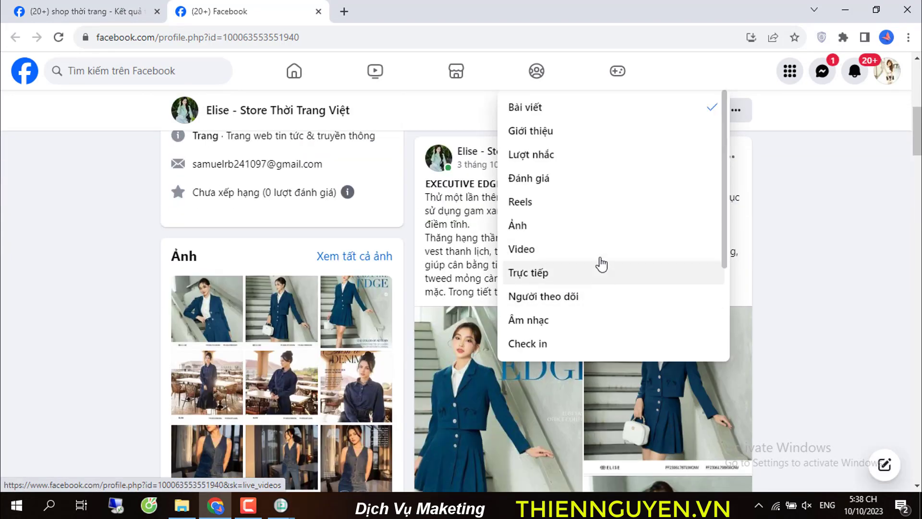
{"action": "left_click", "coordinate": [534, 205]}
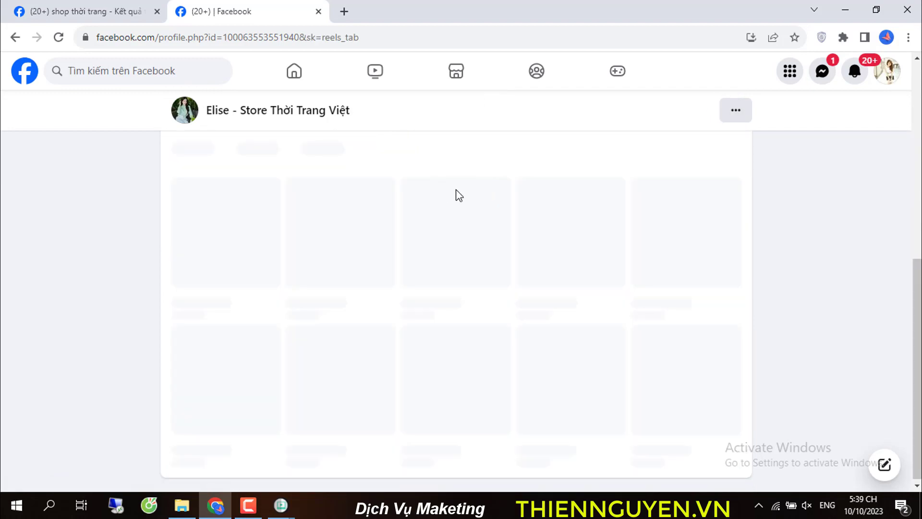
{"action": "scroll", "coordinate": [475, 314], "scroll_direction": "down", "scroll_amount": 5}
{"action": "scroll", "coordinate": [483, 314], "scroll_direction": "up", "scroll_amount": 4}
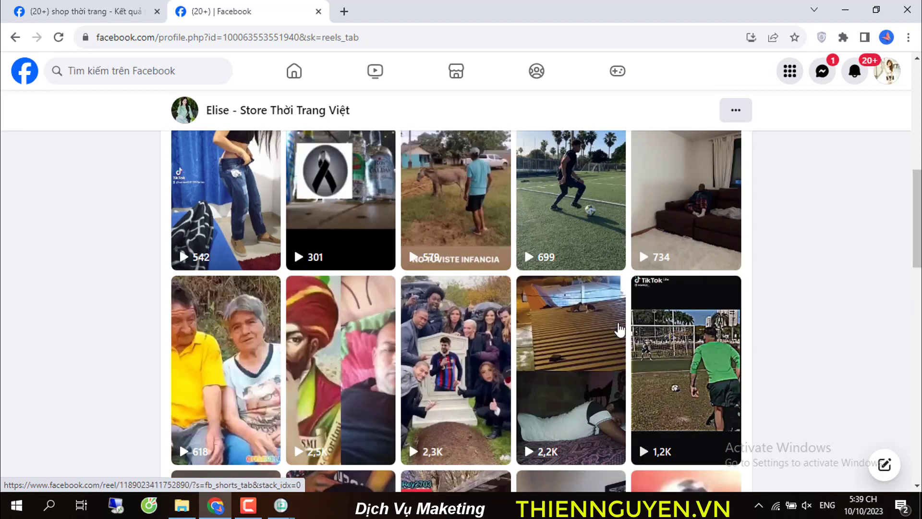
{"action": "scroll", "coordinate": [473, 331], "scroll_direction": "down", "scroll_amount": 8}
{"action": "scroll", "coordinate": [478, 344], "scroll_direction": "up", "scroll_amount": 4}
{"action": "scroll", "coordinate": [478, 343], "scroll_direction": "up", "scroll_amount": 6}
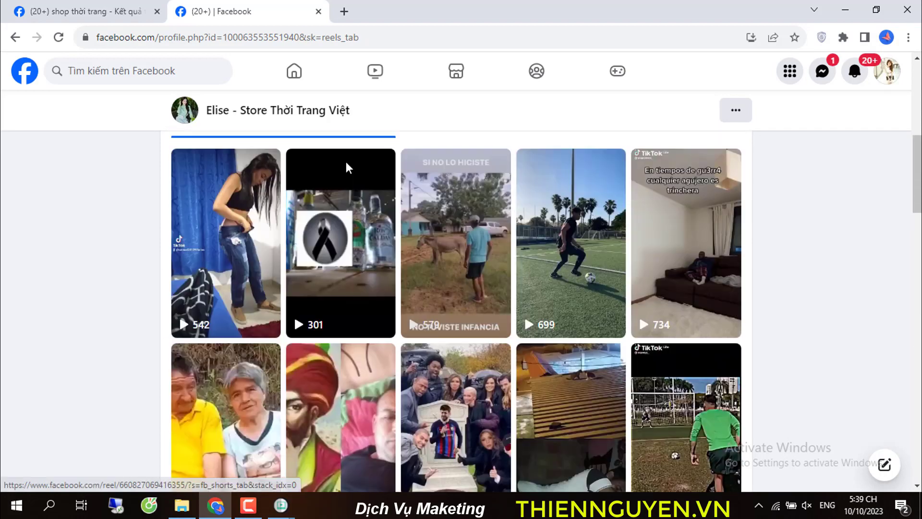
Copy the address of the Elise page's Reels section and paste it as the link for Facebook Reel downloads in V-Shorts
{"action": "left_click", "coordinate": [342, 37]}
{"action": "right_click", "coordinate": [341, 37]}
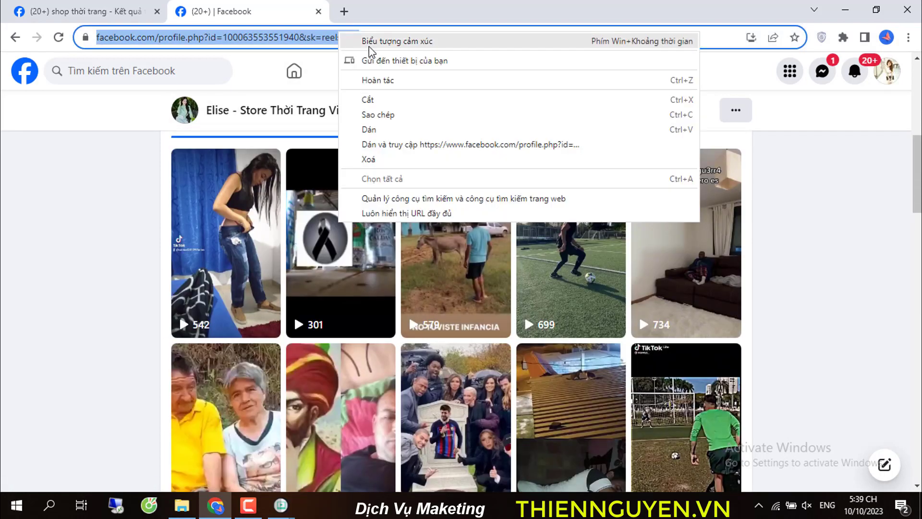
{"action": "left_click", "coordinate": [385, 119]}
{"action": "left_click", "coordinate": [281, 505]}
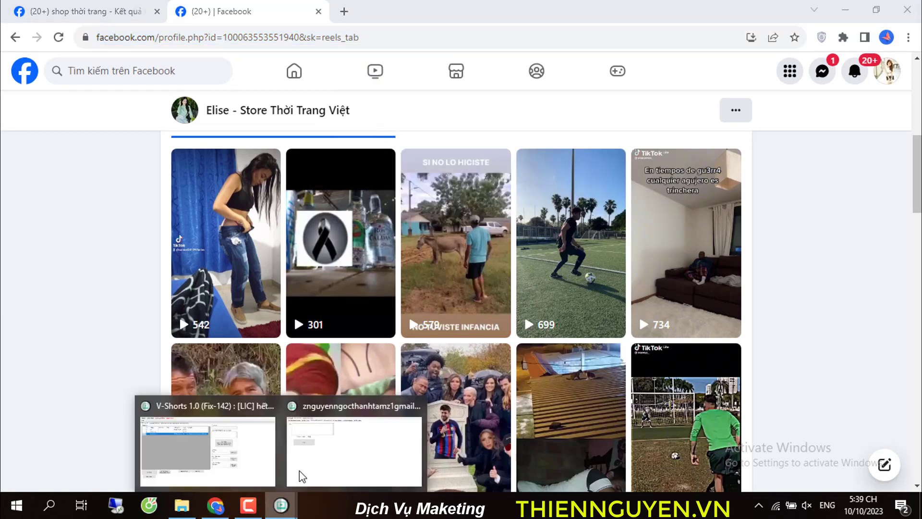
{"action": "left_click", "coordinate": [341, 448]}
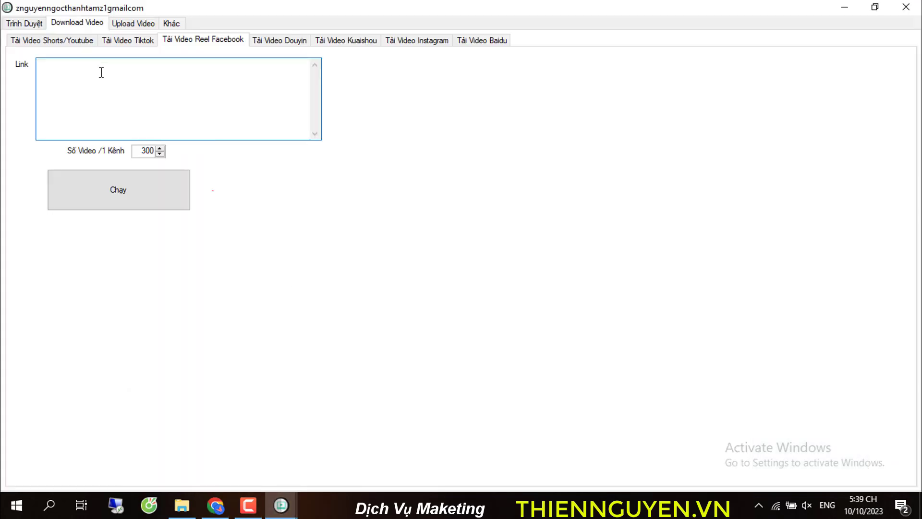
{"action": "key", "text": "ctrl+v"}
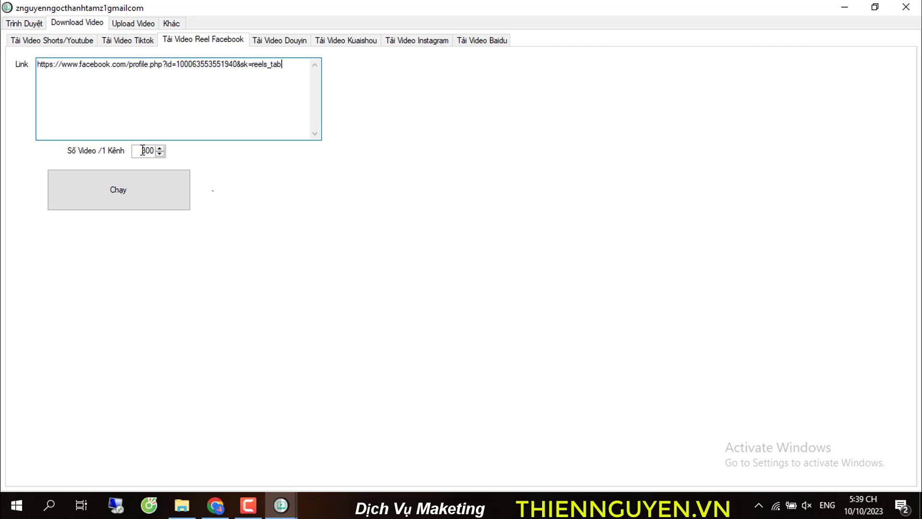
Set the number of videos per channel to 50 and run the download into the "test" folder on the desktop
{"action": "left_click_drag", "start_coordinate": [142, 150], "coordinate": [173, 150]}
{"action": "type", "text": "5"}
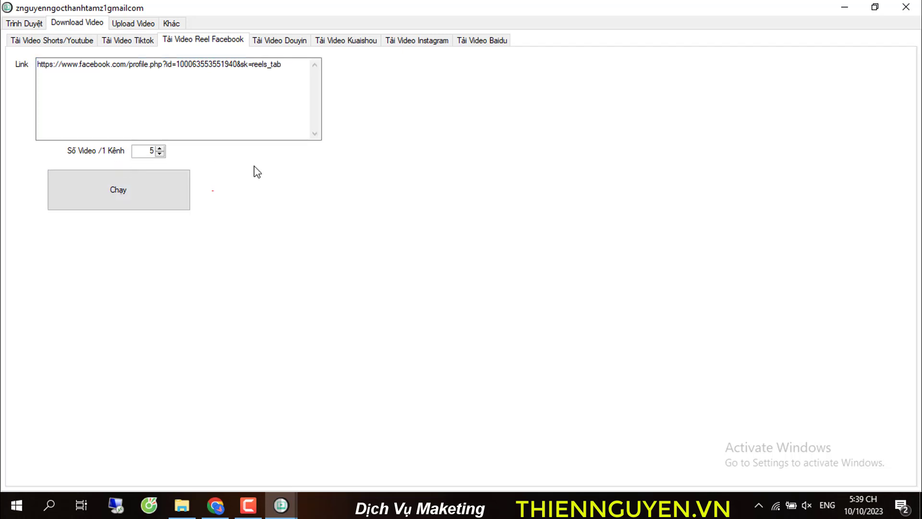
{"action": "type", "text": "0"}
{"action": "left_click", "coordinate": [134, 197]}
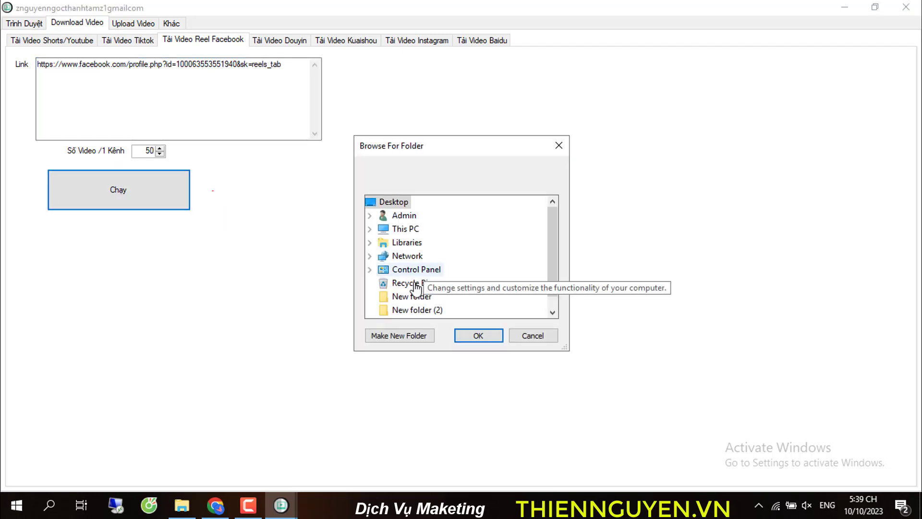
{"action": "scroll", "coordinate": [432, 297], "scroll_direction": "down", "scroll_amount": 1}
{"action": "left_click", "coordinate": [400, 310]}
{"action": "left_click", "coordinate": [478, 335]}
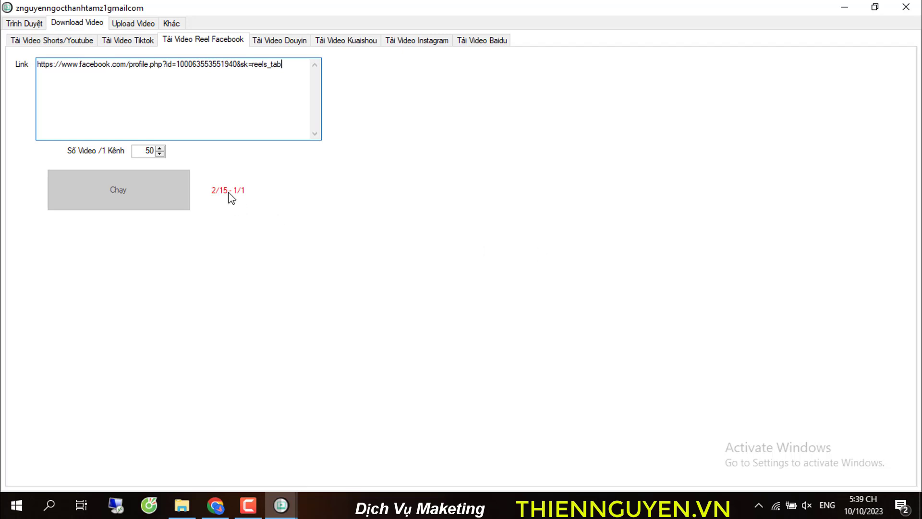
Open the "test" folder on the desktop and play the downloaded video "Lo que hace la pelason", then close the player
{"action": "left_click", "coordinate": [846, 6]}
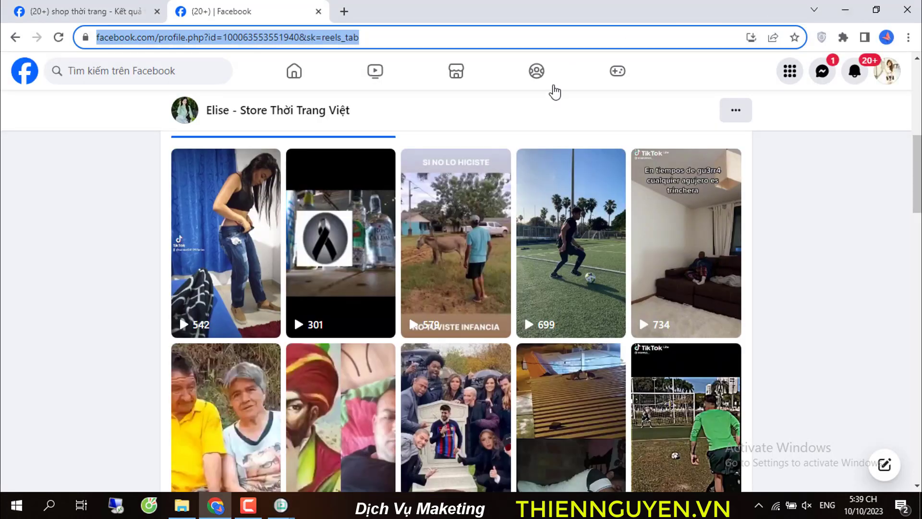
{"action": "left_click", "coordinate": [859, 7]}
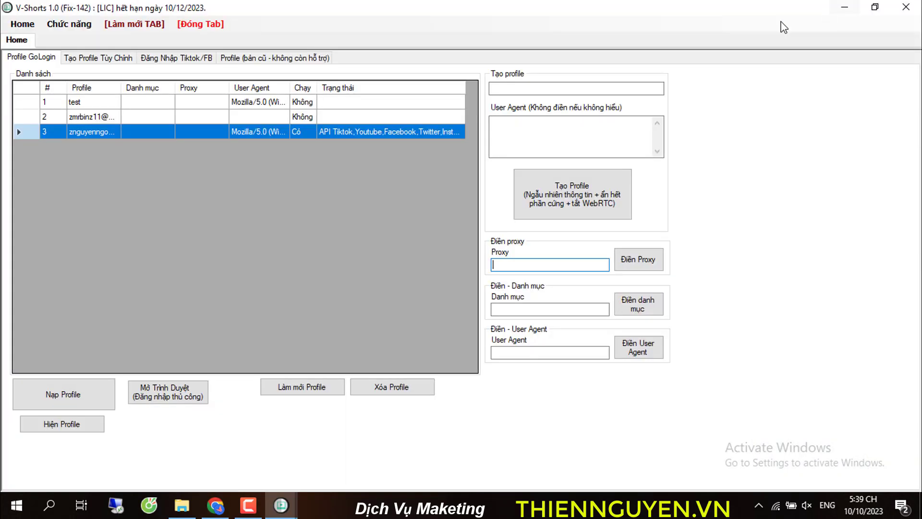
{"action": "left_click", "coordinate": [845, 6]}
{"action": "double_click", "coordinate": [477, 94]}
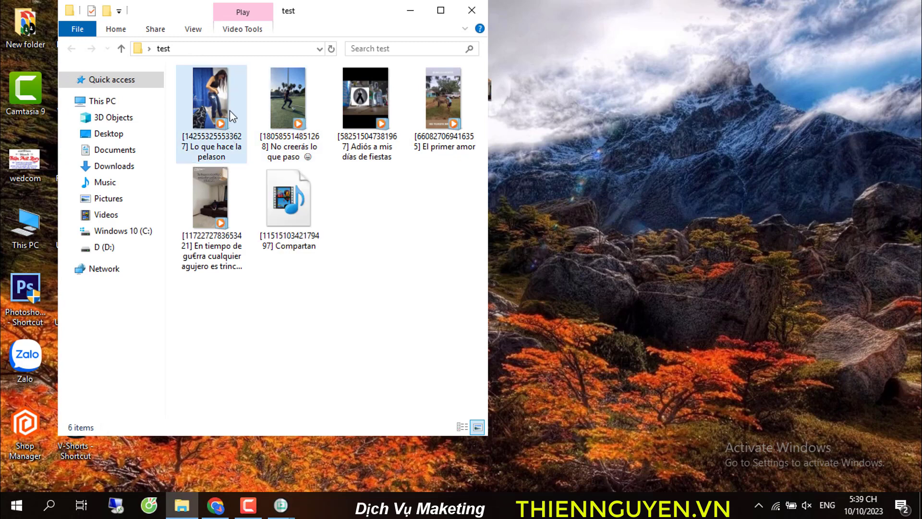
{"action": "left_click", "coordinate": [215, 108]}
{"action": "double_click", "coordinate": [210, 108]}
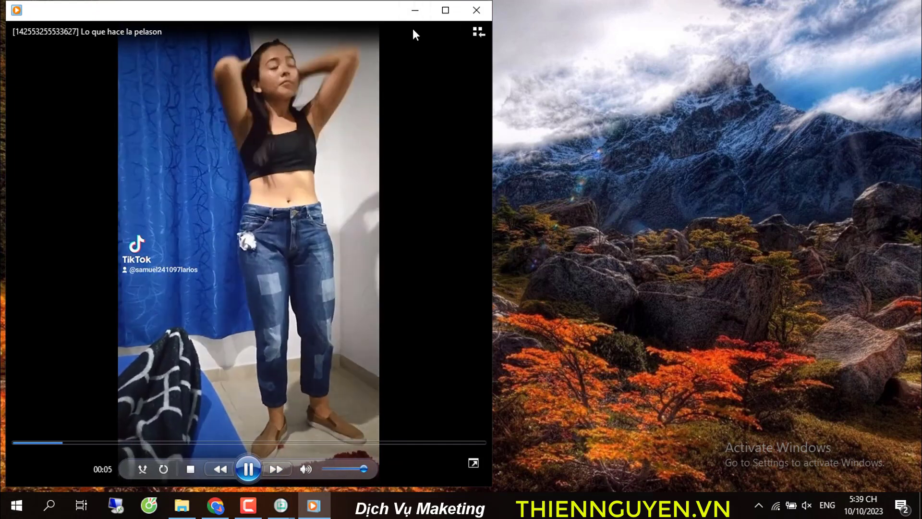
{"action": "left_click", "coordinate": [468, 7]}
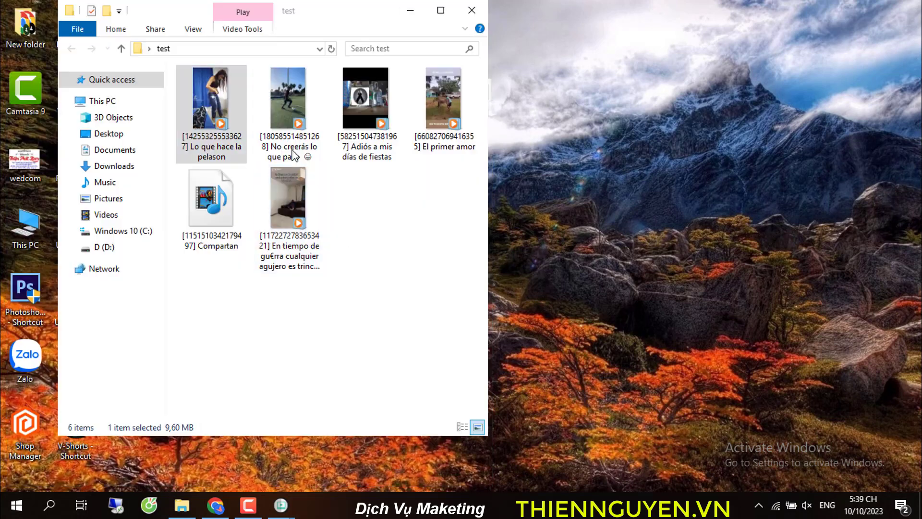
Look over the other downloaded videos in the "test" folder and close the folder
{"action": "left_click", "coordinate": [309, 77]}
{"action": "left_click", "coordinate": [363, 98]}
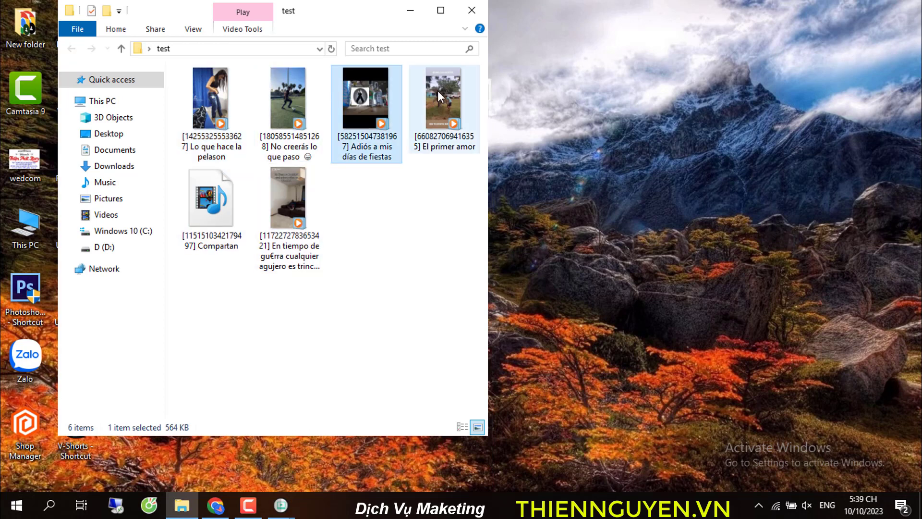
{"action": "left_click", "coordinate": [443, 98]}
{"action": "left_click", "coordinate": [472, 10]}
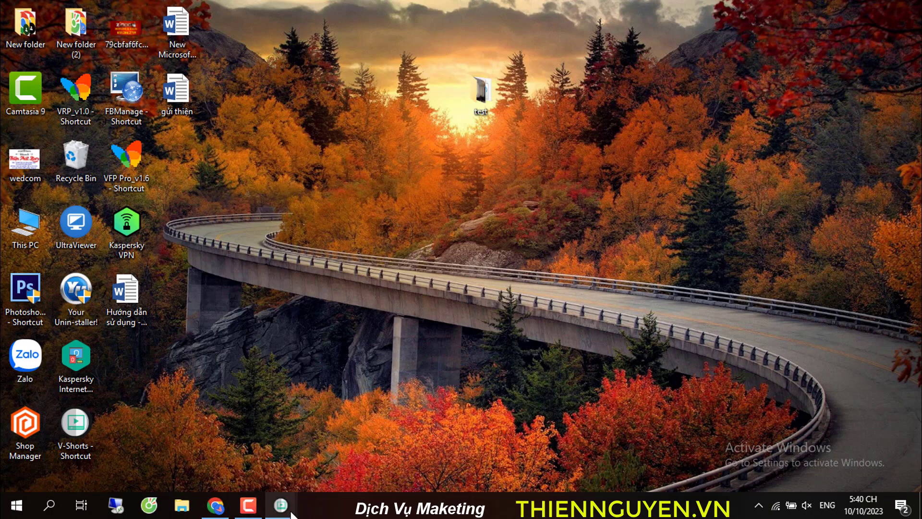
Switch back to the V-Shorts download window and check the progress of the Reels download
{"action": "mouse_move", "coordinate": [280, 504]}
{"action": "left_click", "coordinate": [336, 455]}
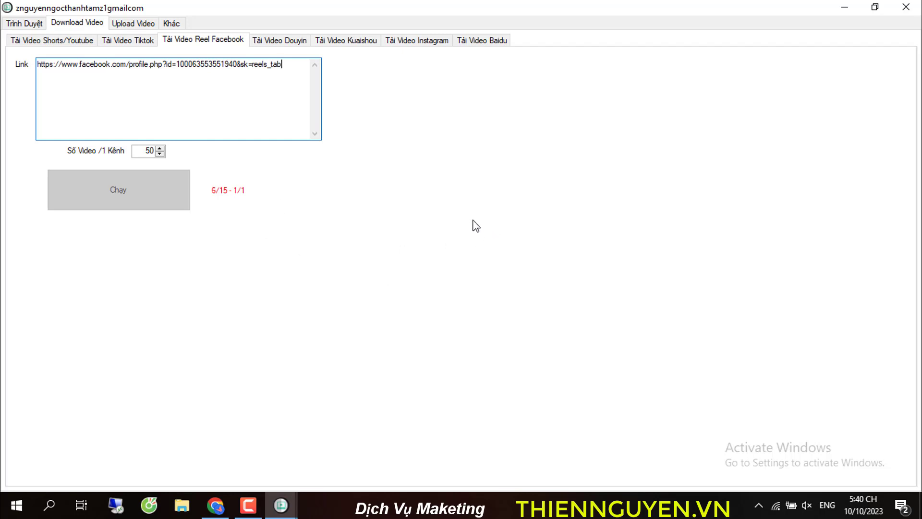
{"action": "left_click", "coordinate": [248, 505]}
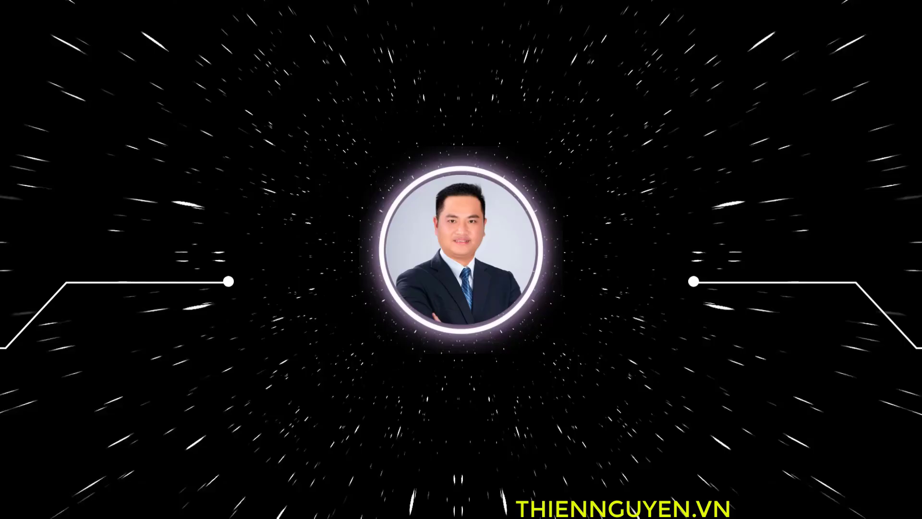